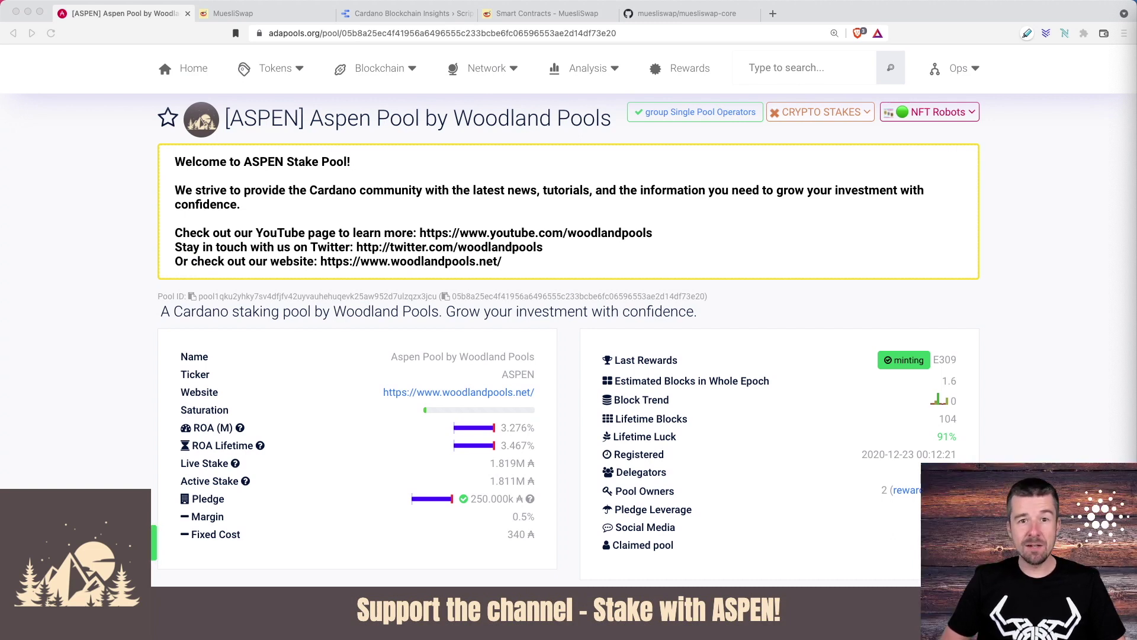
# - Switch from the ASPEN stake pool page to the MuesliSwap homepage tab
pyautogui.click(1060, 351)
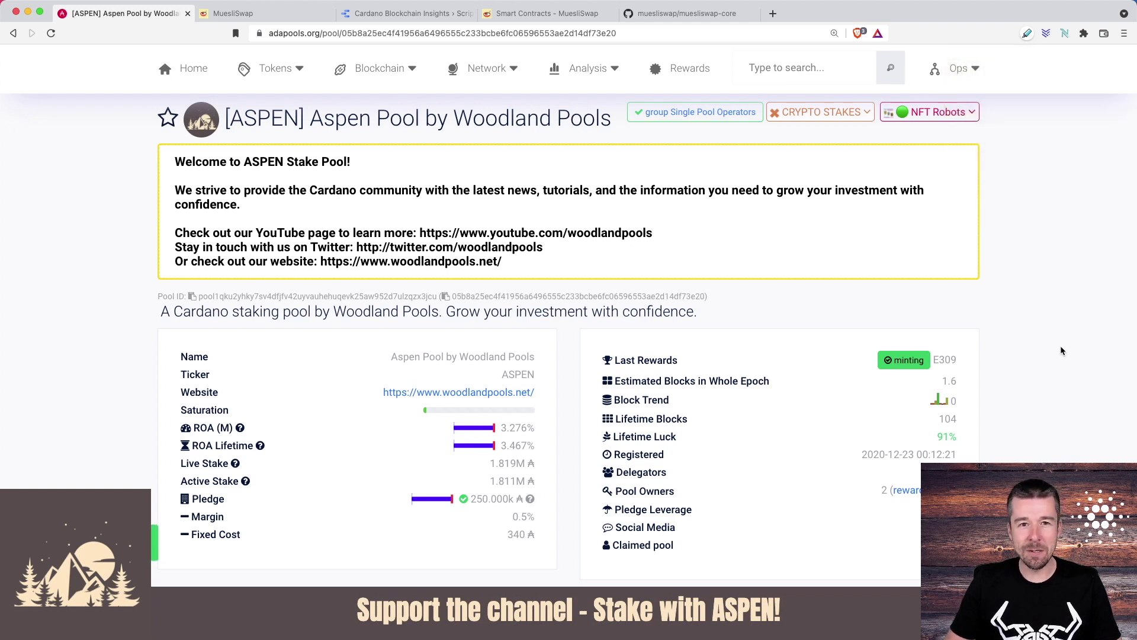
pyautogui.hotkey('ctrl', 'Tab')
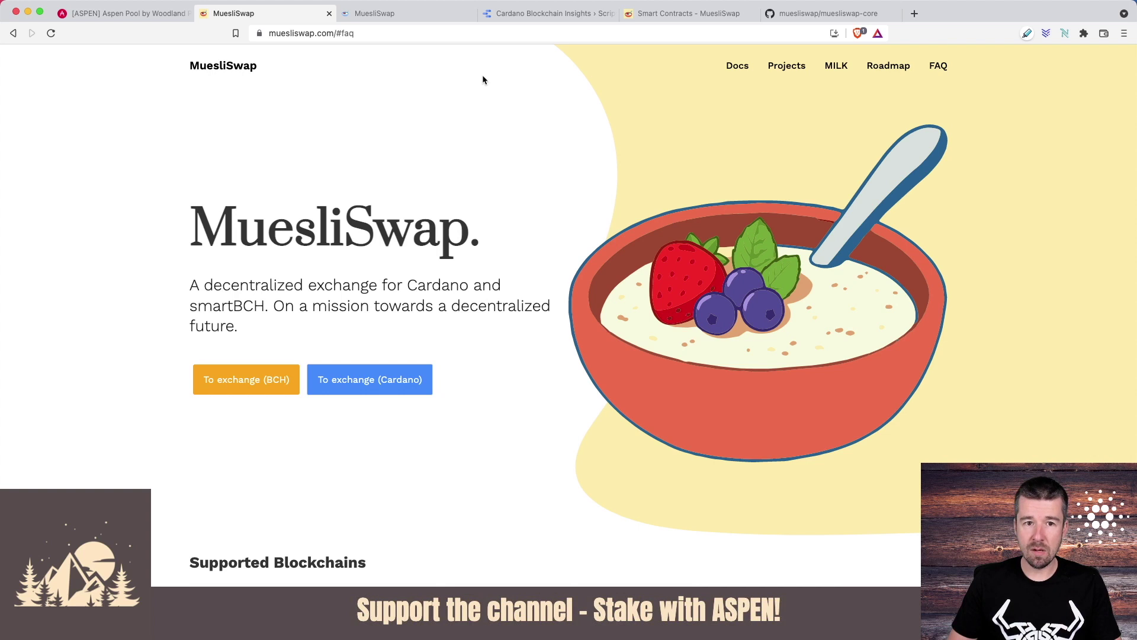
# - Glance at the Team page, then expand the FAQ answer 'Who is behind MuesliSwap?'
pyautogui.click(417, 13)
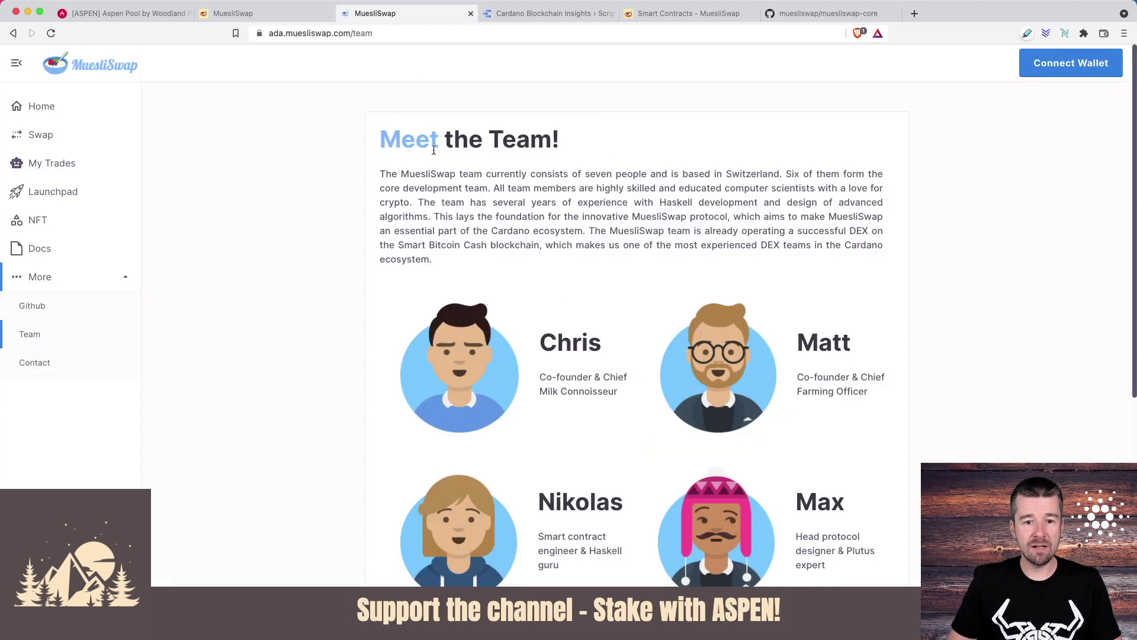
pyautogui.scroll(-4, 539, 352)
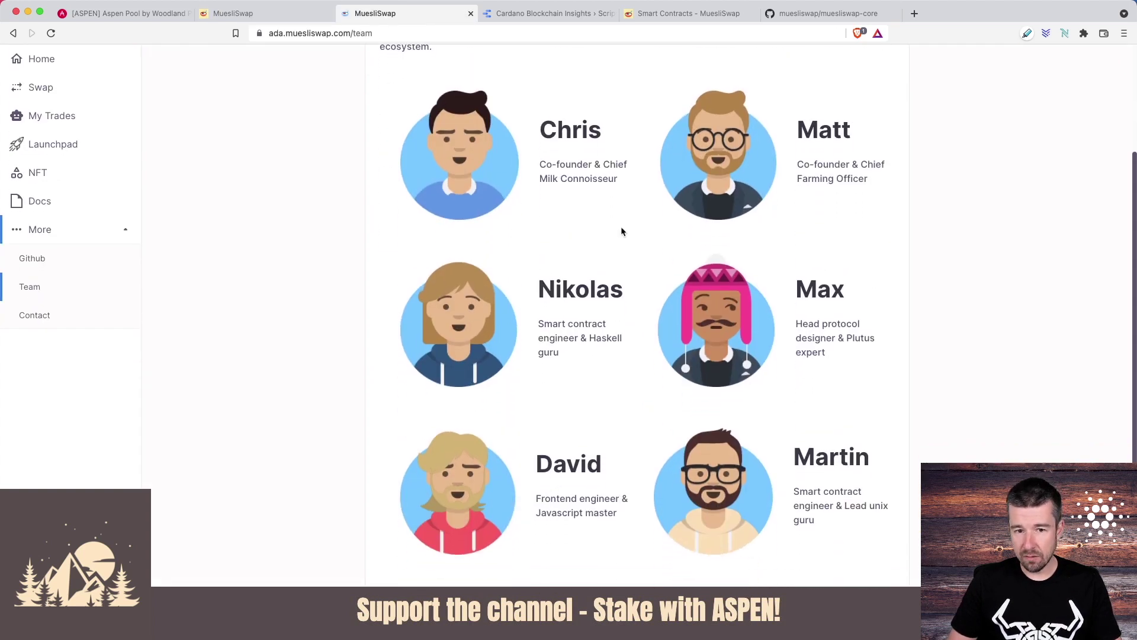
pyautogui.click(235, 14)
pyautogui.scroll(-8, 483, 333)
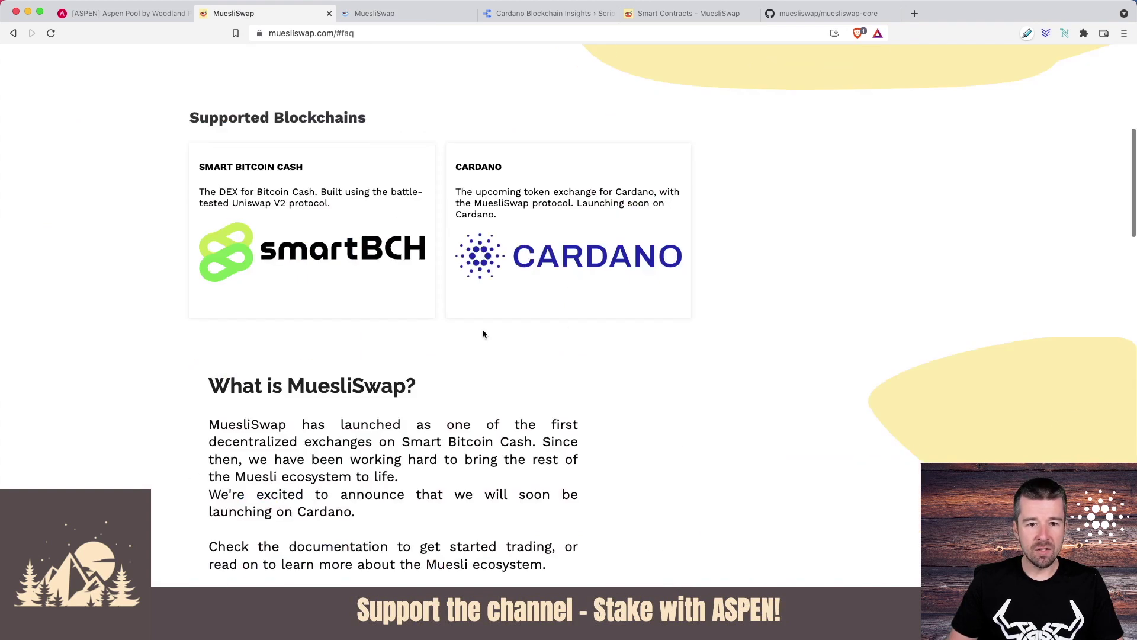
pyautogui.scroll(-10, 482, 334)
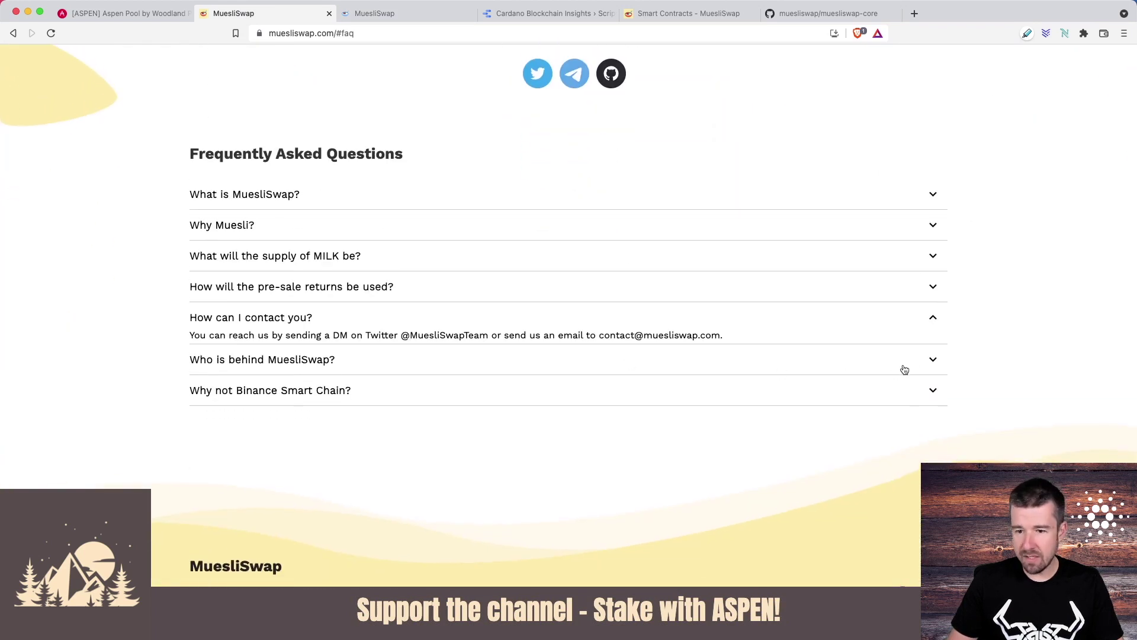
pyautogui.click(932, 360)
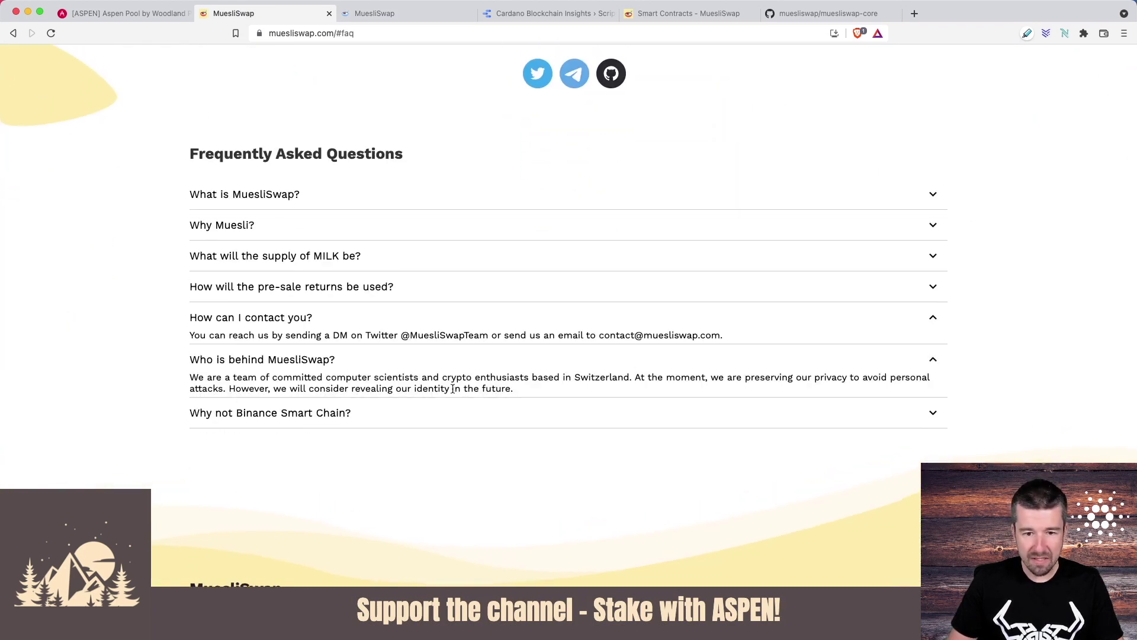
# - Highlight the answer's privacy and identity lines, then move to the Cardano Blockchain Insights report
pyautogui.moveTo(636, 380); pyautogui.dragTo(930, 382)
pyautogui.moveTo(188, 391); pyautogui.dragTo(551, 391)
pyautogui.click(550, 391)
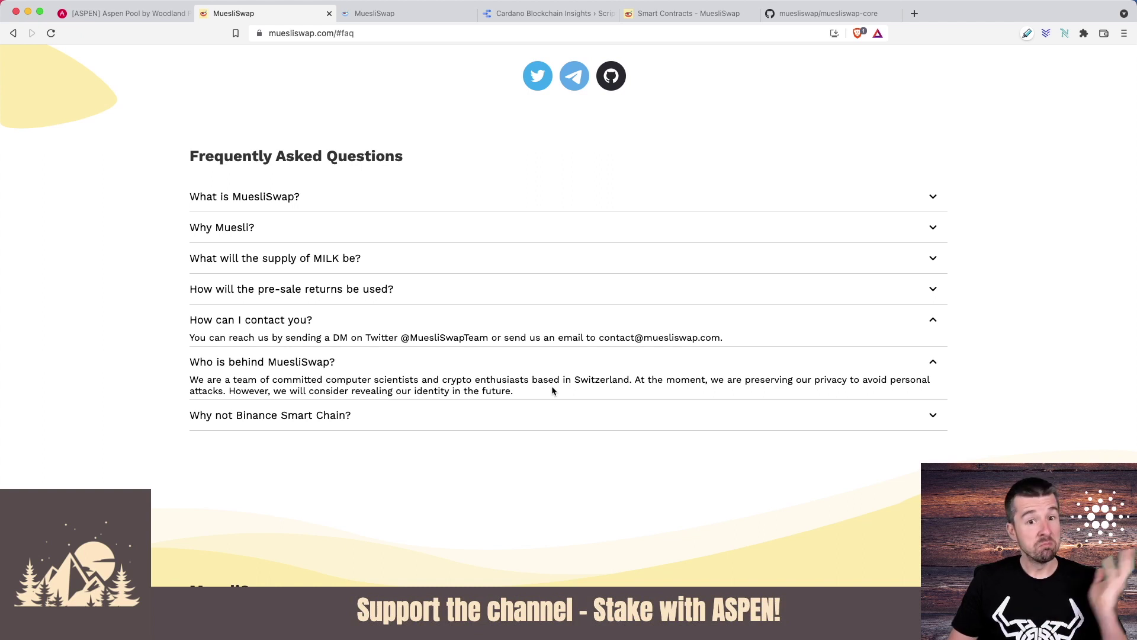
pyautogui.click(532, 14)
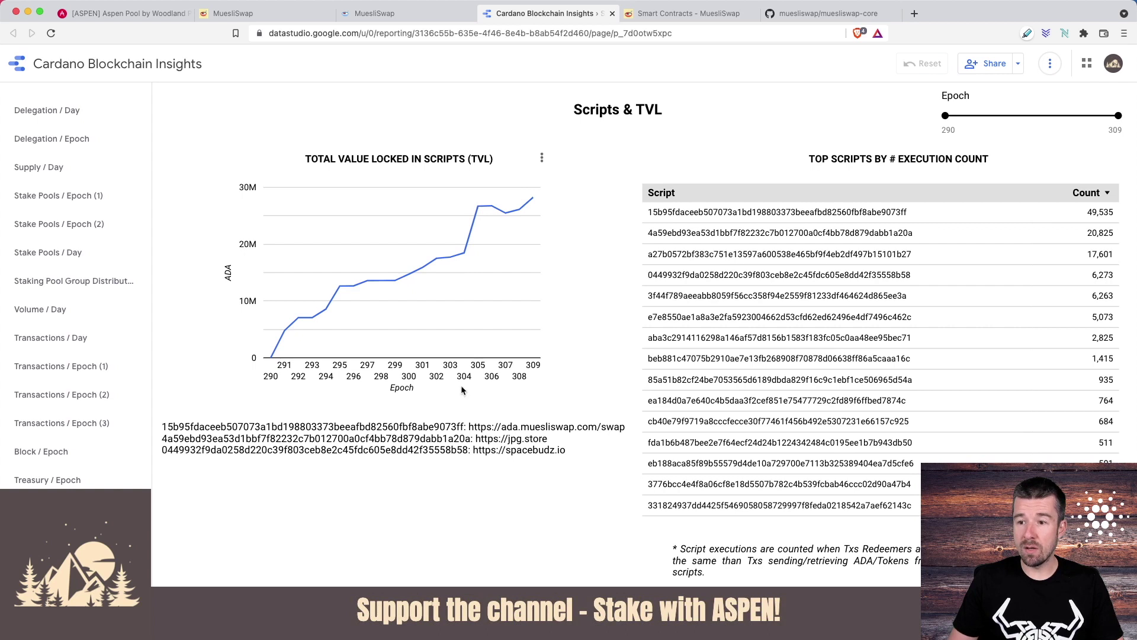
# - Find the first script hash in the top-scripts table, then go to the muesliswap-core repository
pyautogui.doubleClick(420, 425)
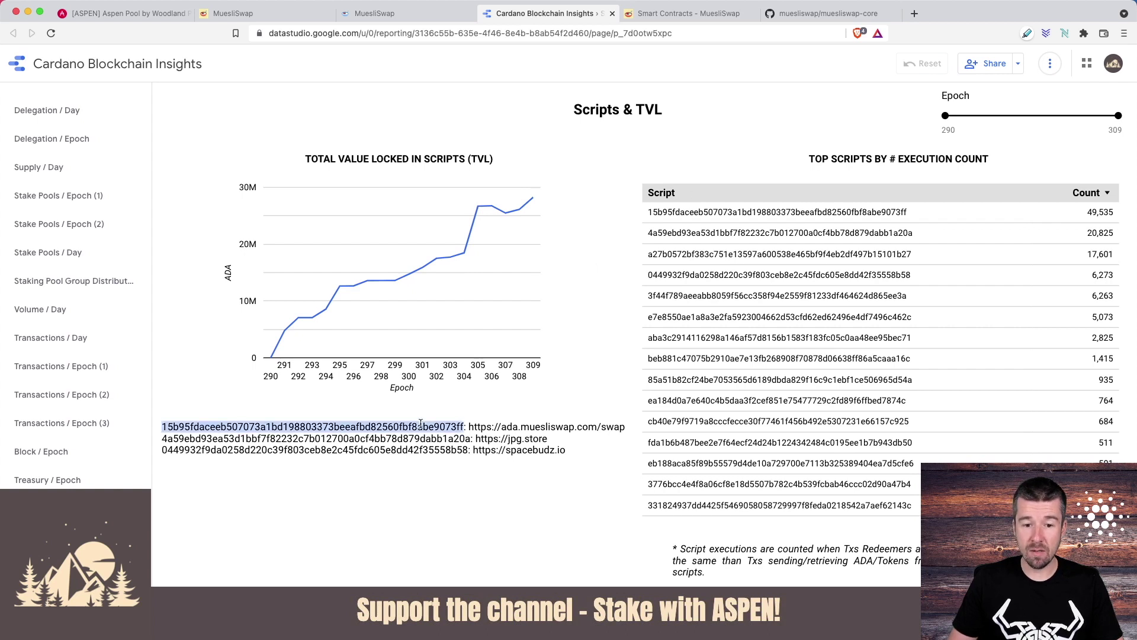
pyautogui.press('super+f')
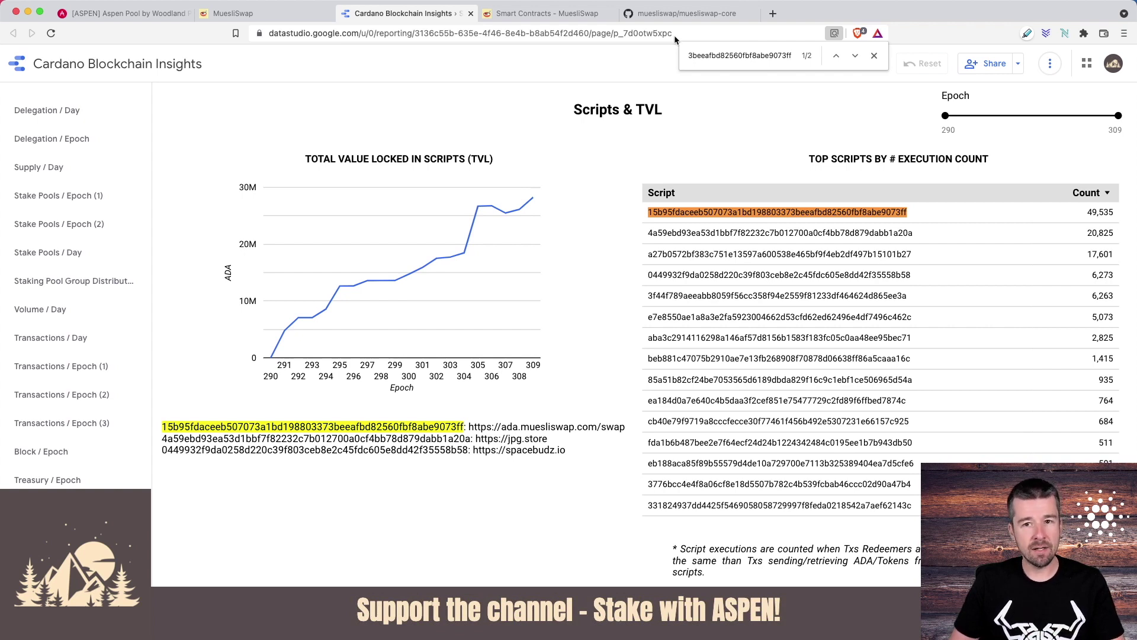
pyautogui.click(684, 13)
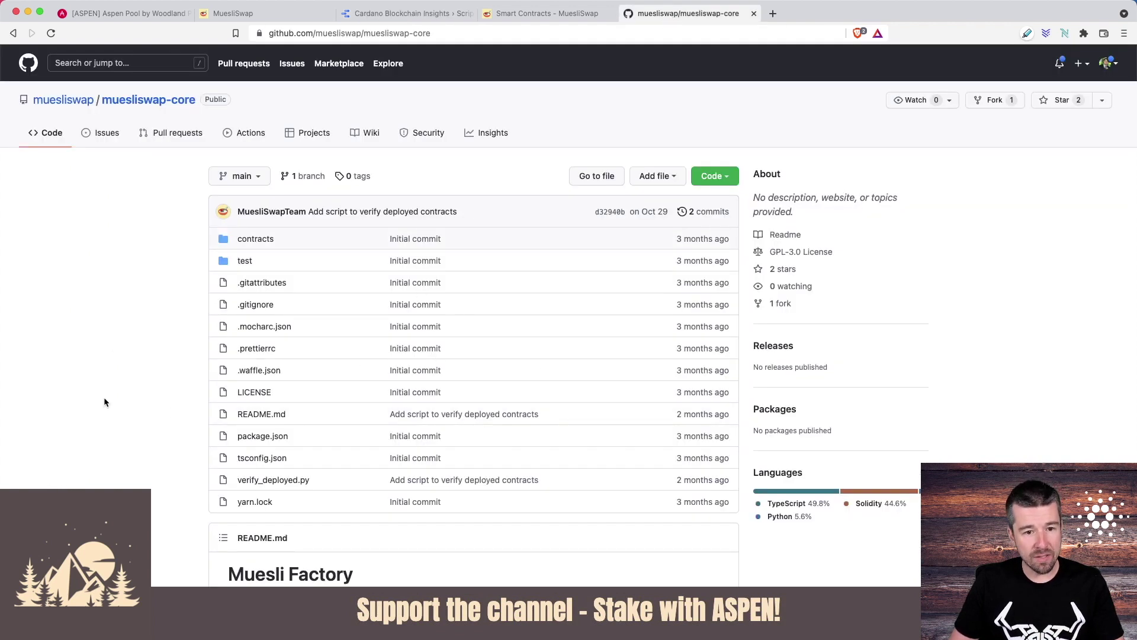
# - Go back from GitHub to the MuesliSwap homepage tab
pyautogui.click(409, 13)
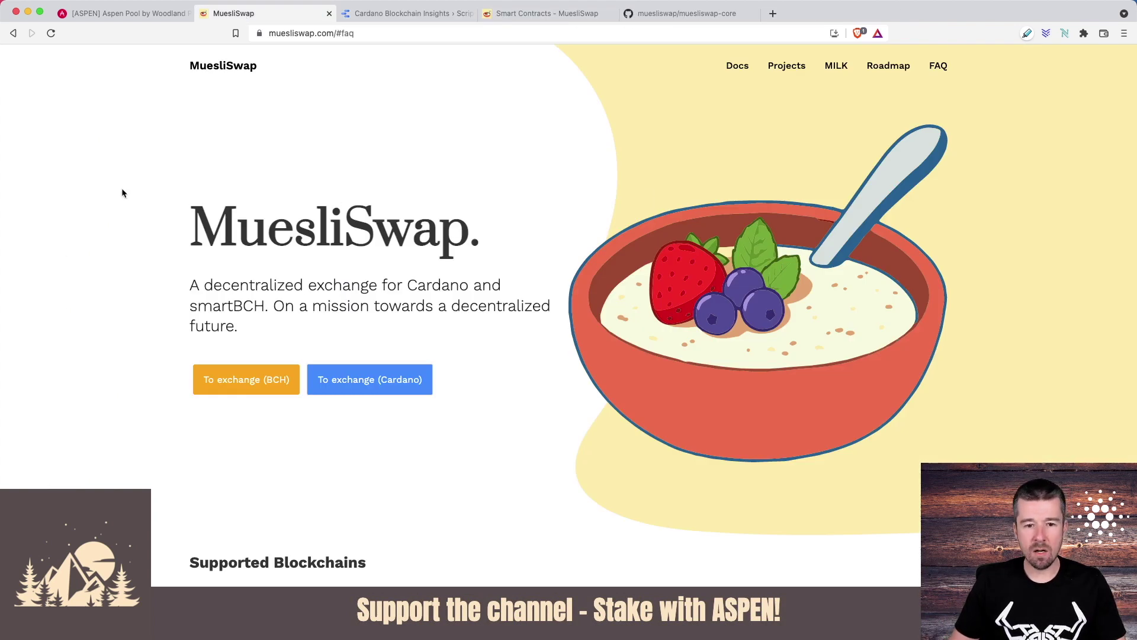
# - Open the Cardano exchange in a new tab and visit NFT, then the MuesliPad launchpad
pyautogui.scroll(-3, 270, 454)
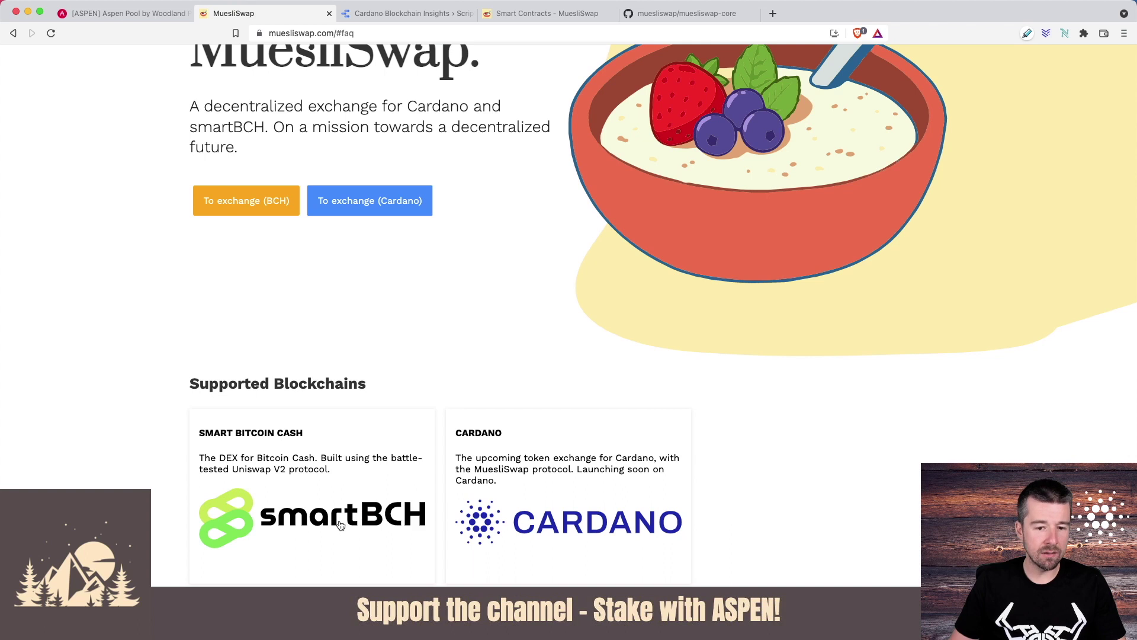
pyautogui.scroll(1, 341, 525)
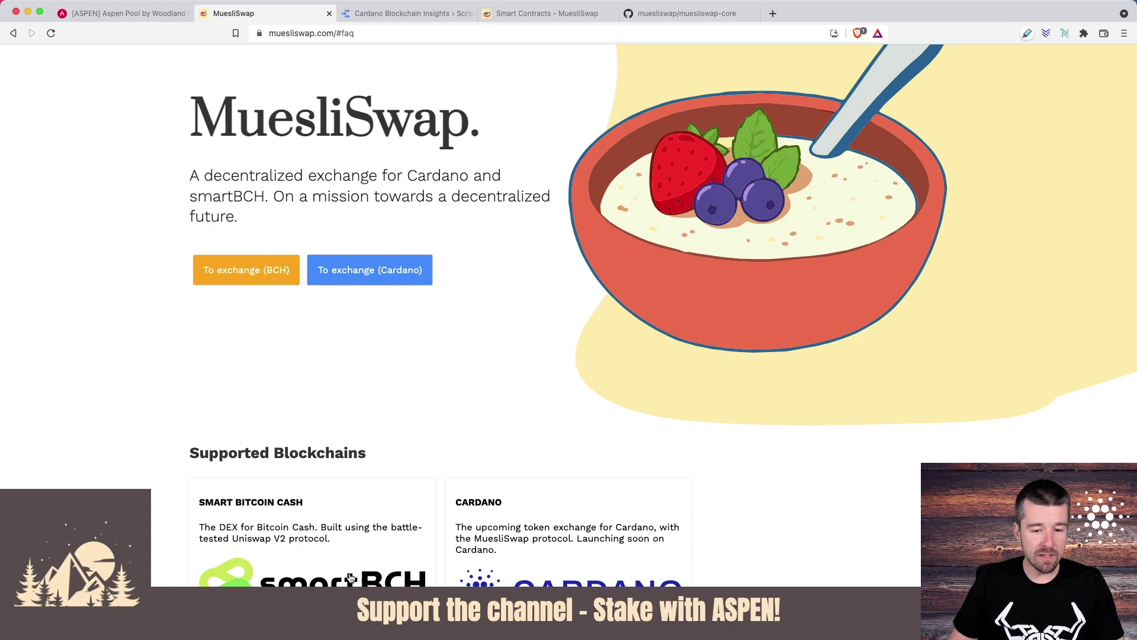
pyautogui.scroll(3, 331, 554)
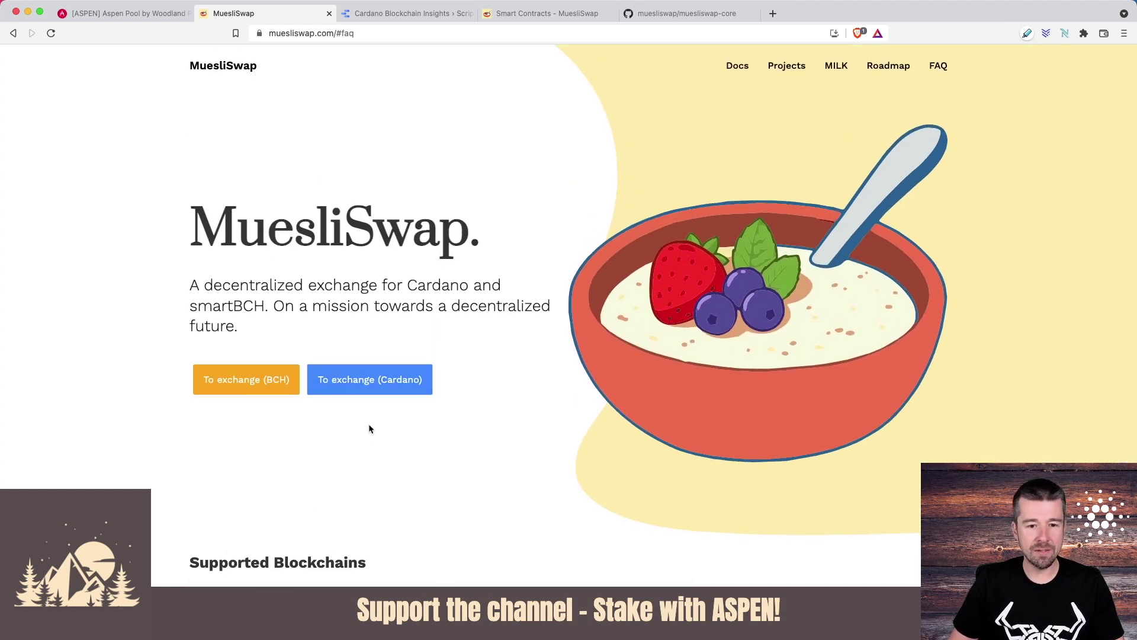
pyautogui.keyDown('super'); pyautogui.click(369, 384); pyautogui.keyUp('super')
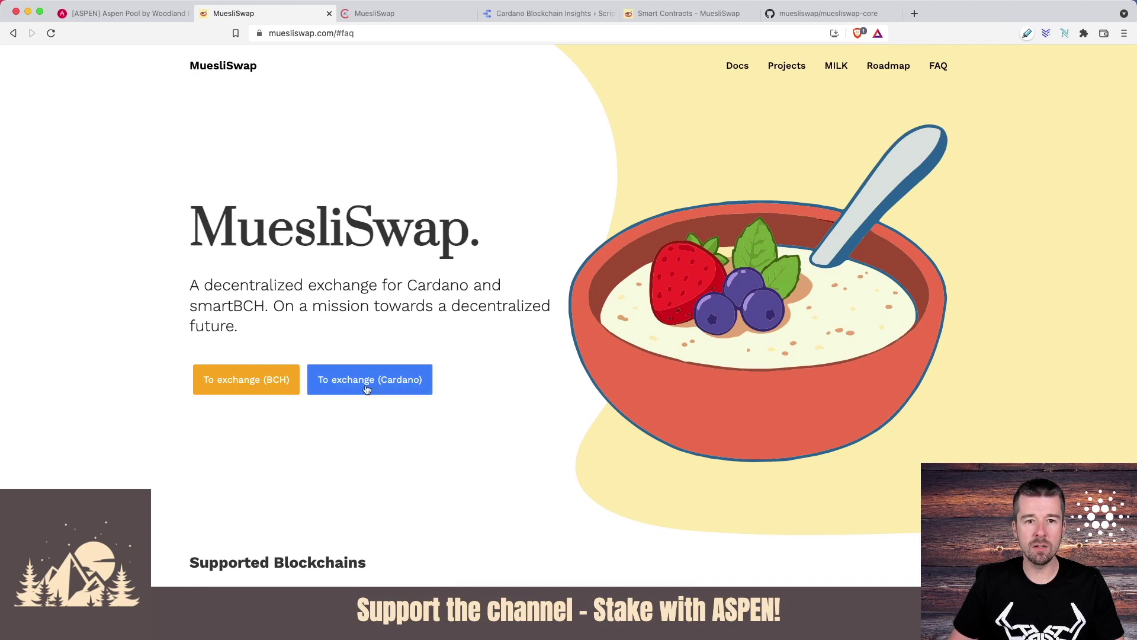
pyautogui.click(410, 12)
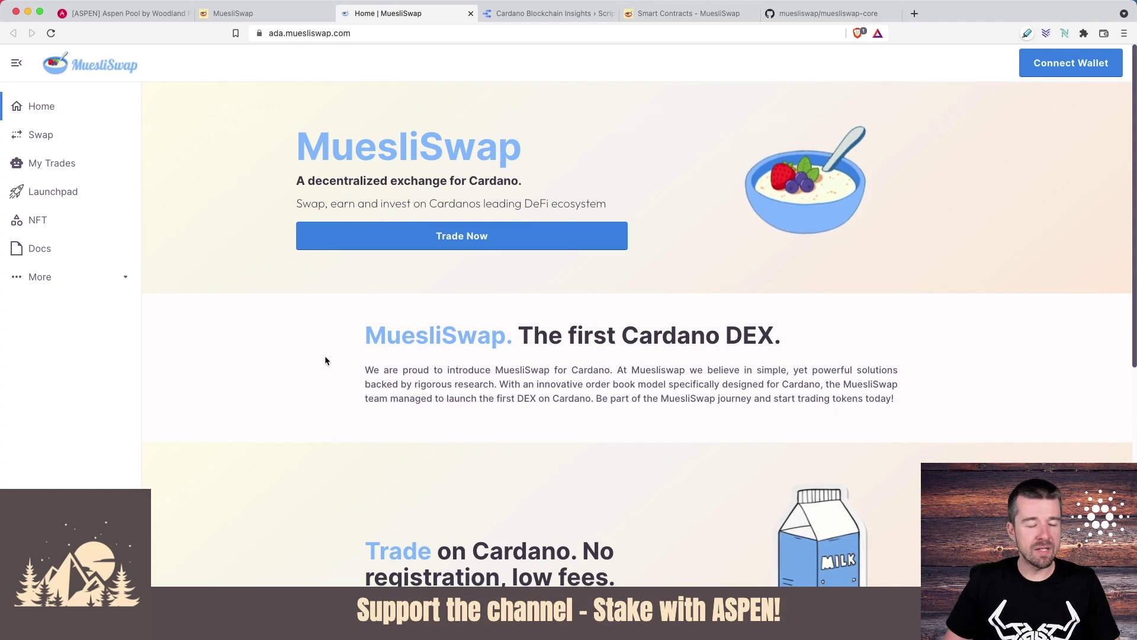
pyautogui.click(74, 227)
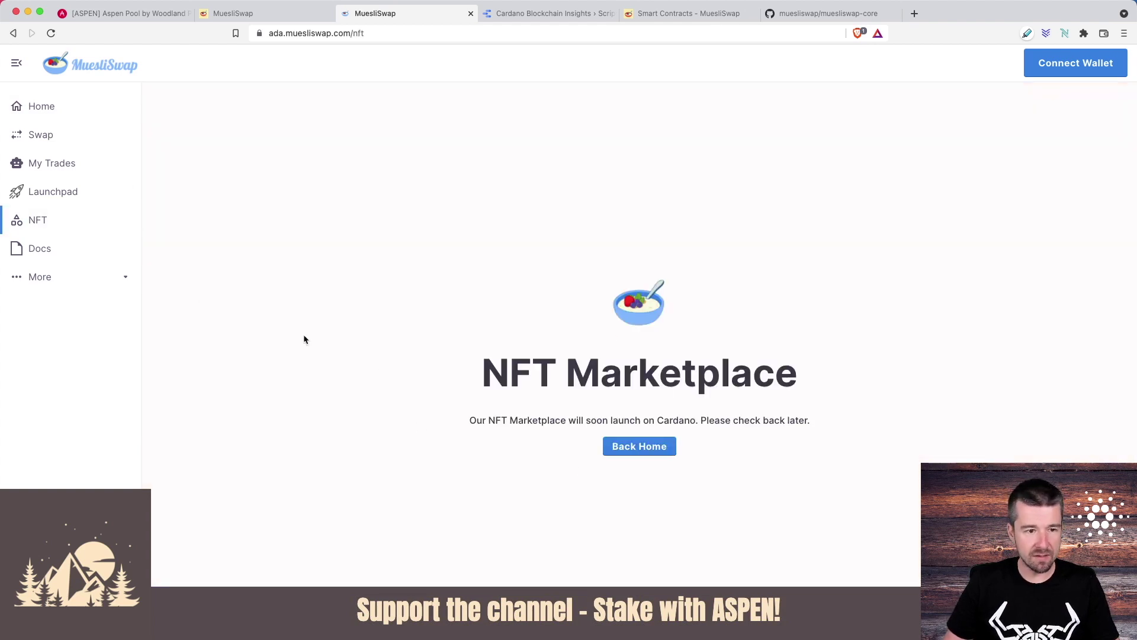
pyautogui.click(41, 195)
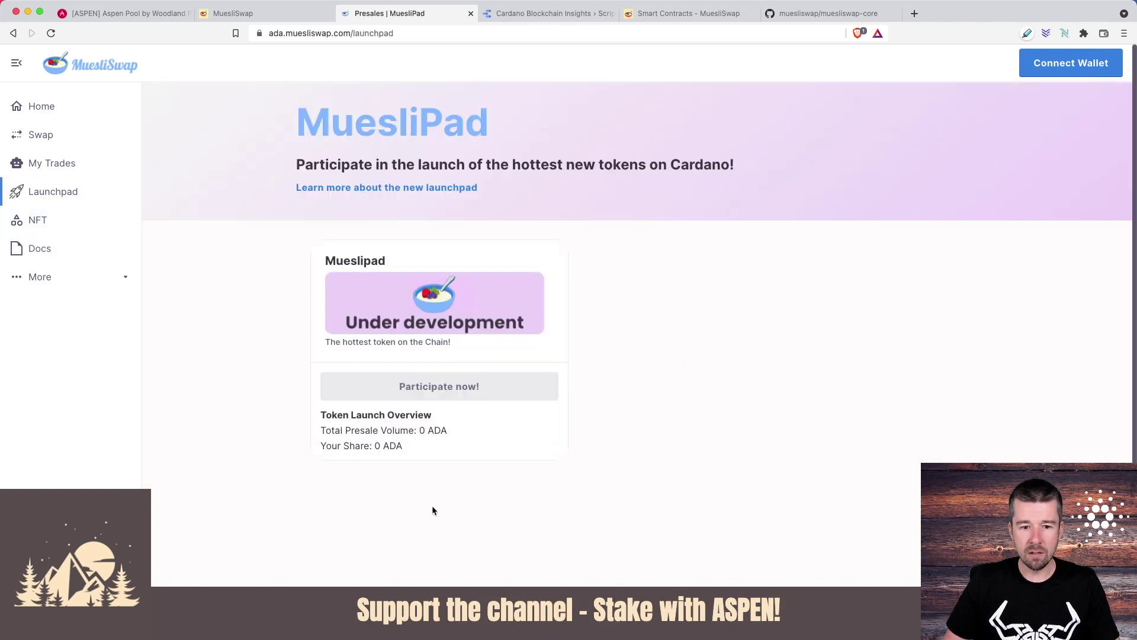
# - Open the Swap page listing MILK at 0.55 ADA and WMT at 0.38 ADA
pyautogui.click(49, 137)
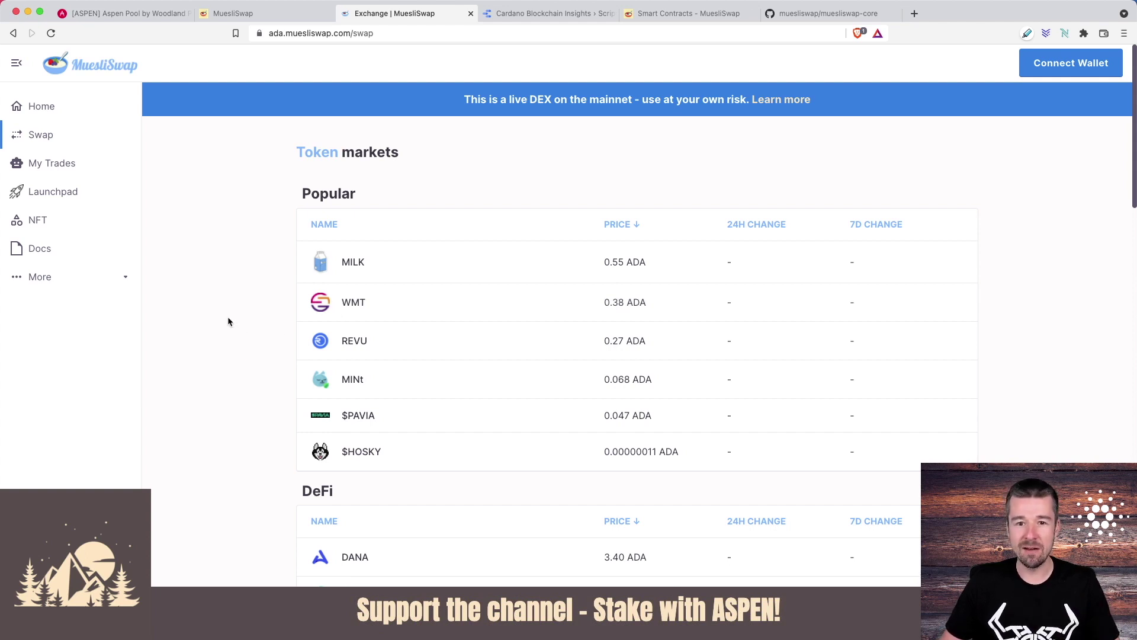
pyautogui.click(1054, 70)
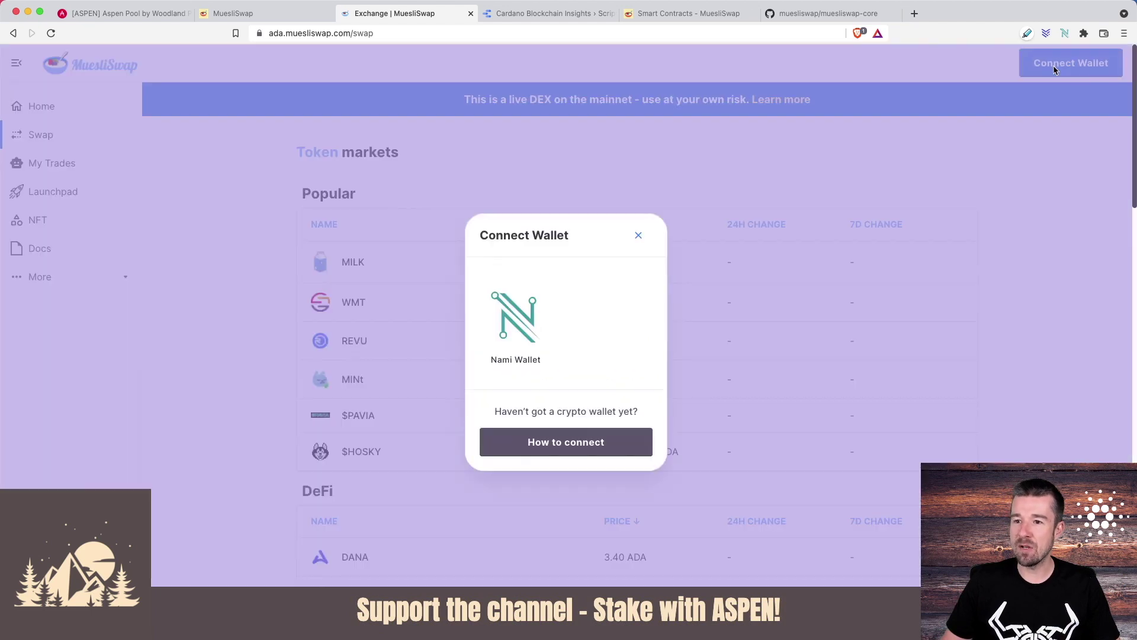
pyautogui.click(517, 326)
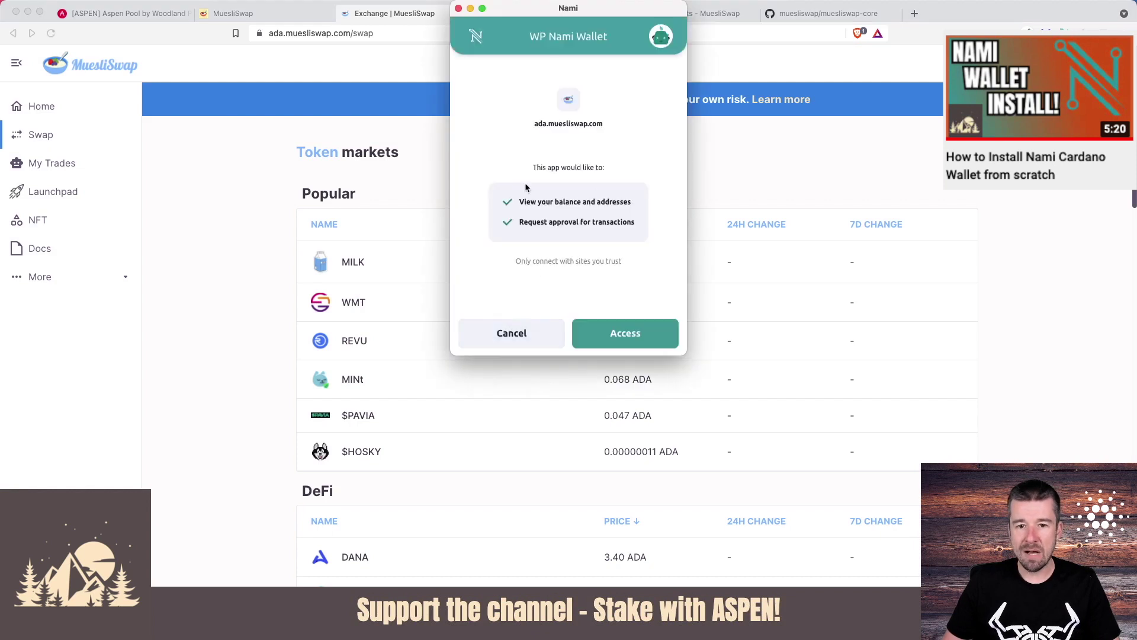
pyautogui.click(625, 333)
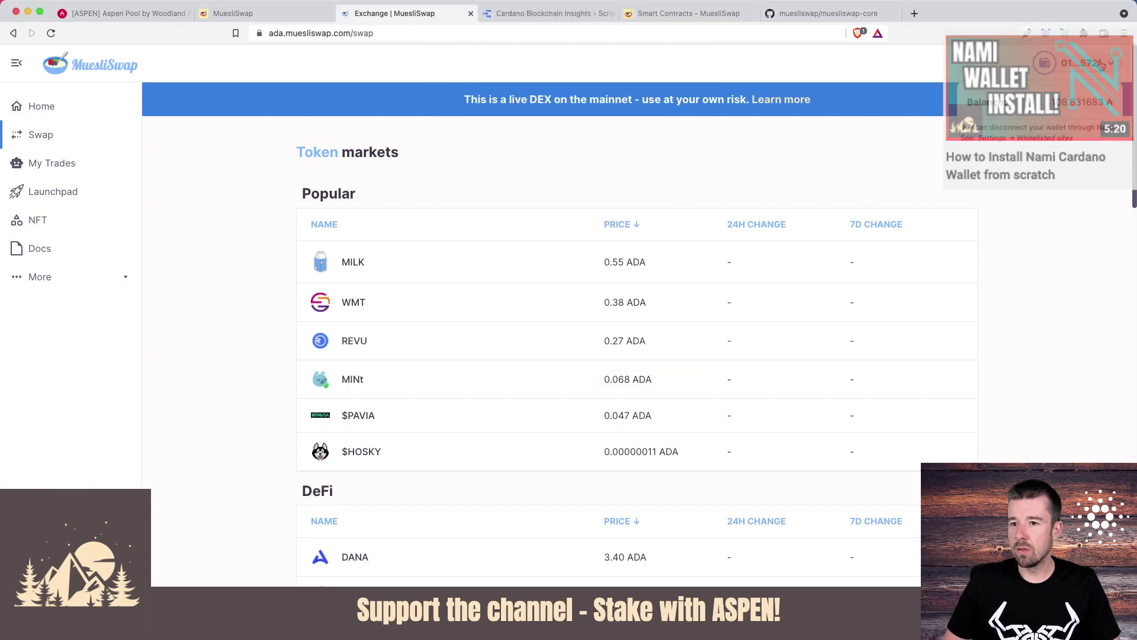
pyautogui.moveTo(1100, 65)
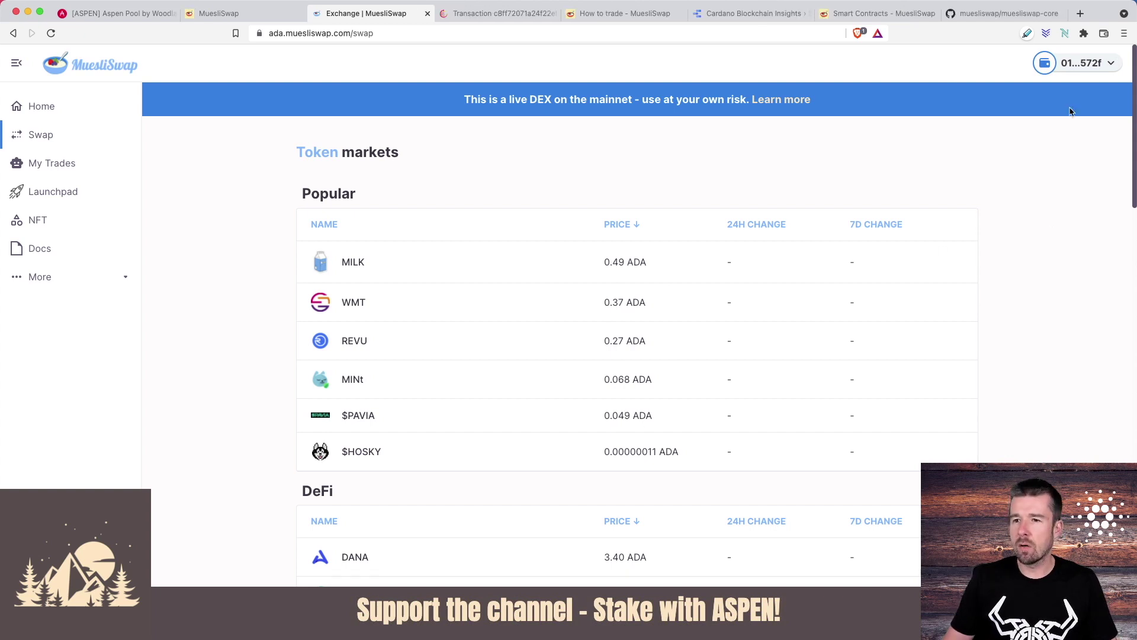
# - Open Nami's Collateral settings and read why the recommended 5 ADA is needed
pyautogui.click(1066, 35)
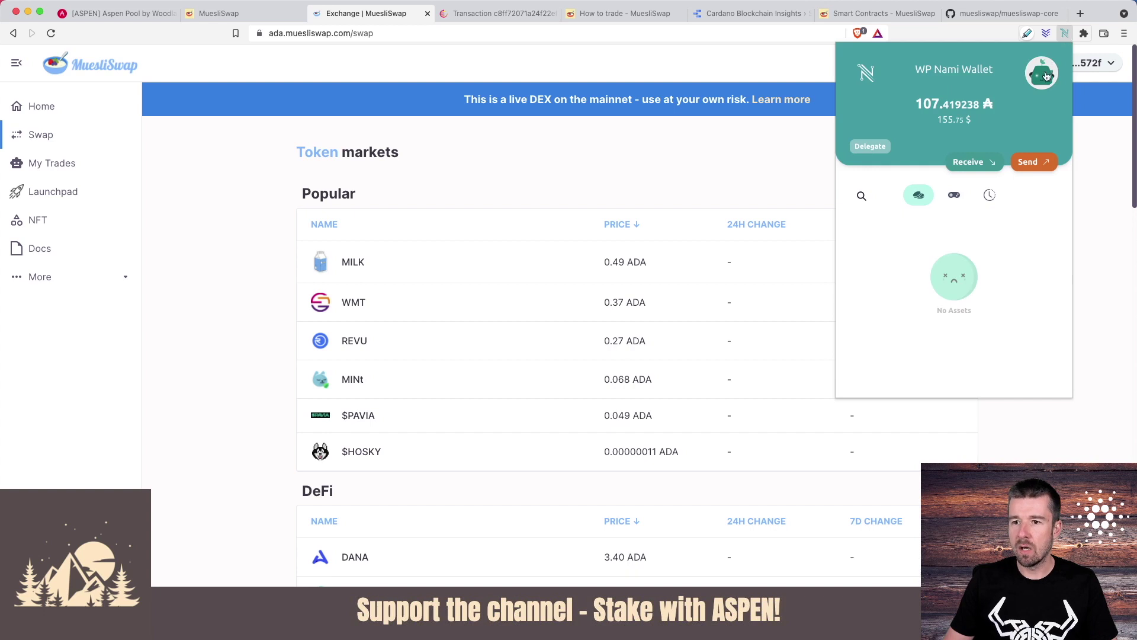
pyautogui.click(1045, 76)
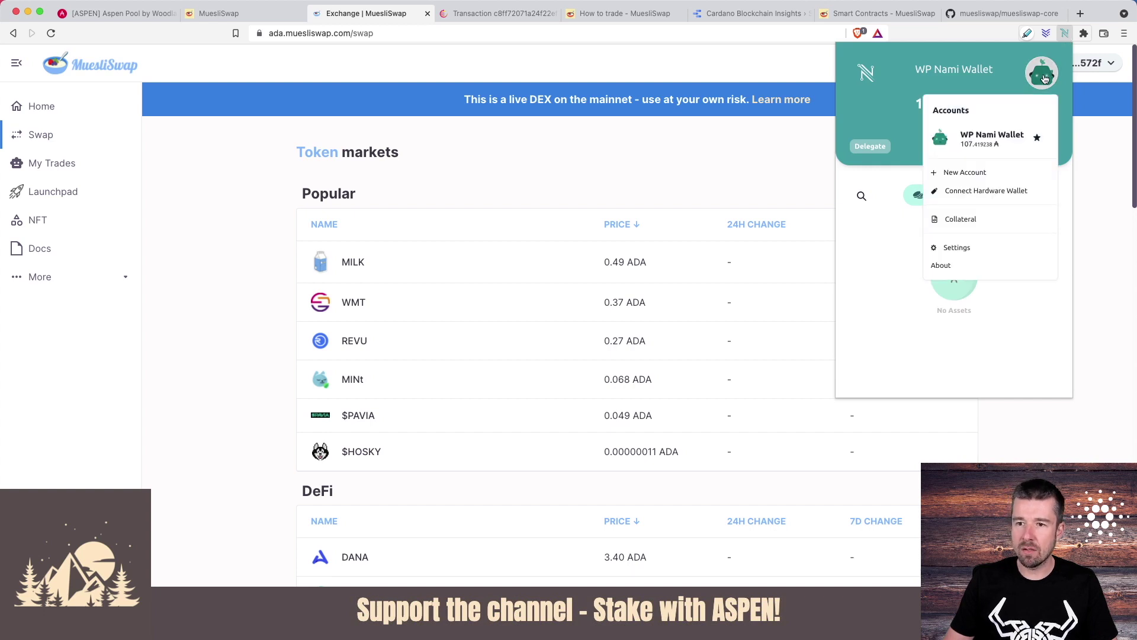
pyautogui.click(963, 225)
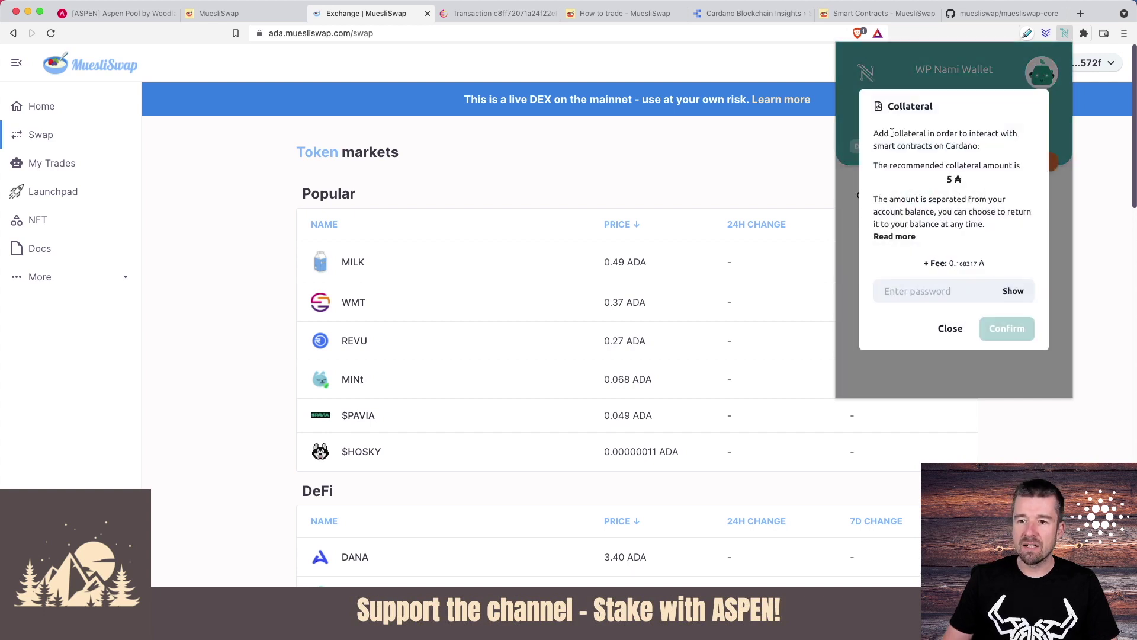
pyautogui.moveTo(892, 133); pyautogui.dragTo(964, 142)
pyautogui.click(995, 153)
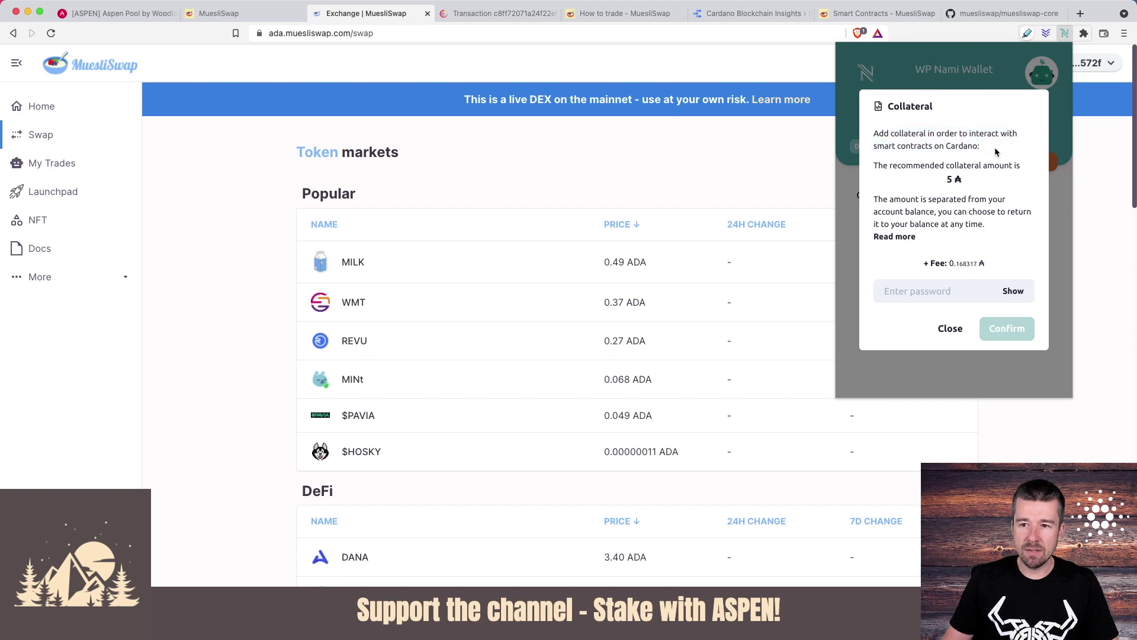
pyautogui.moveTo(919, 169); pyautogui.dragTo(987, 182)
pyautogui.click(988, 184)
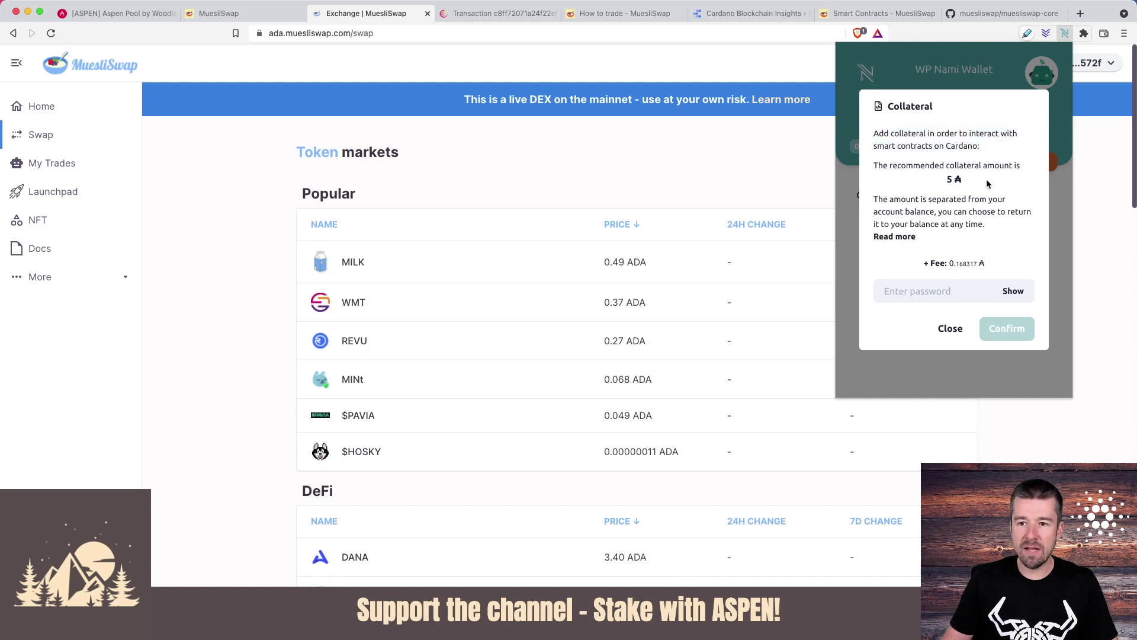
pyautogui.moveTo(904, 200); pyautogui.dragTo(978, 223)
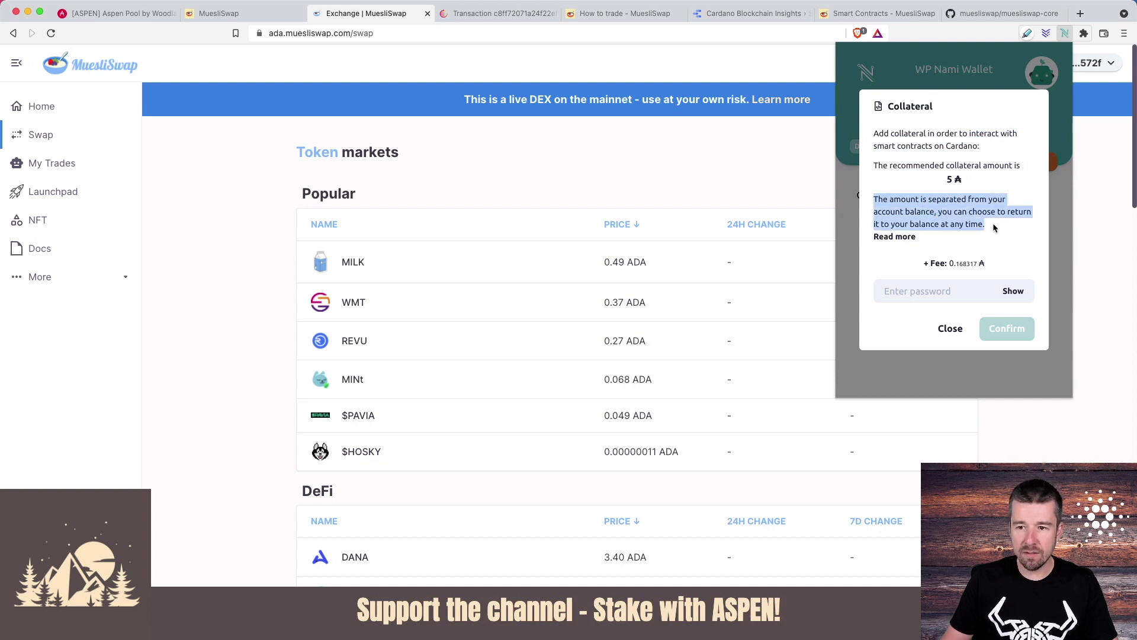
pyautogui.click(1008, 230)
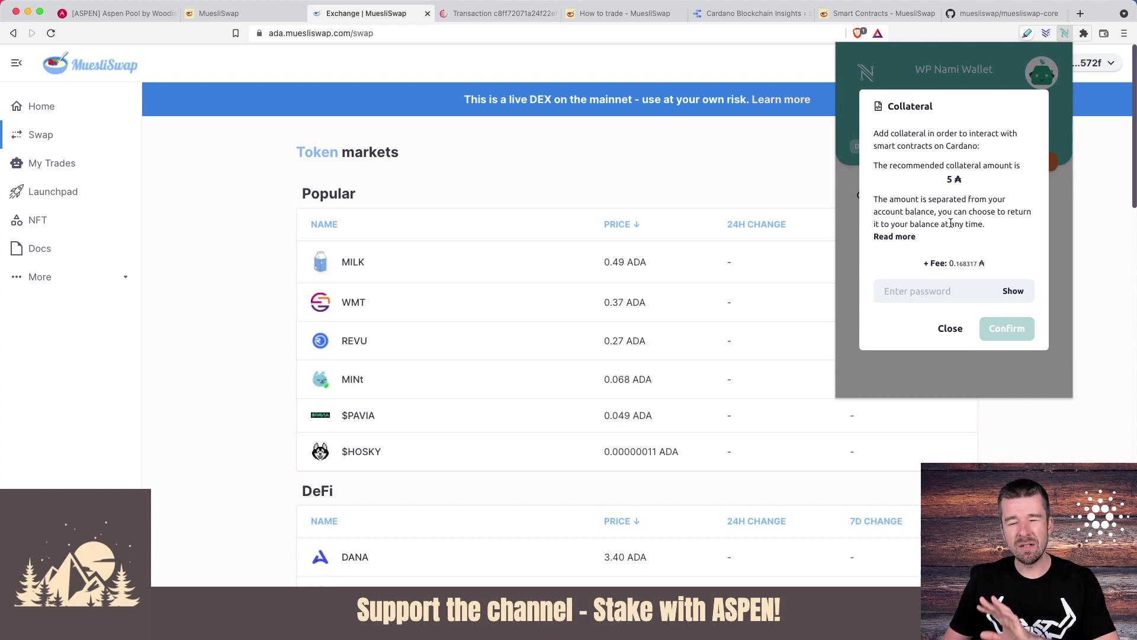
# - Enter the wallet password and confirm adding the 5 ADA collateral
pyautogui.click(925, 293)
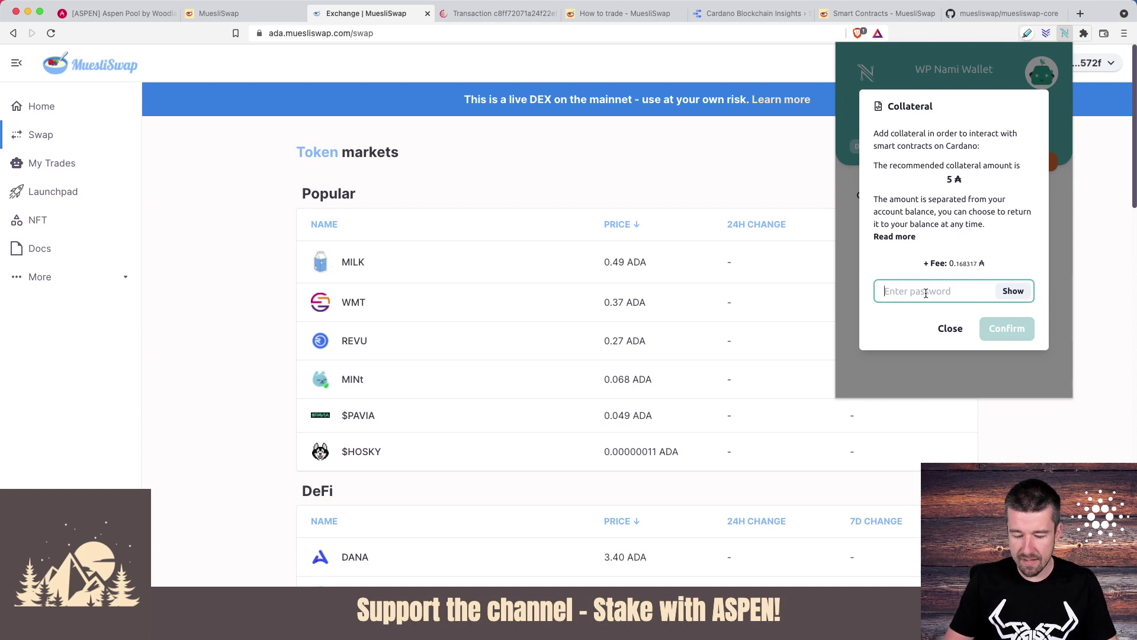
pyautogui.press('super+v')
pyautogui.click(1006, 330)
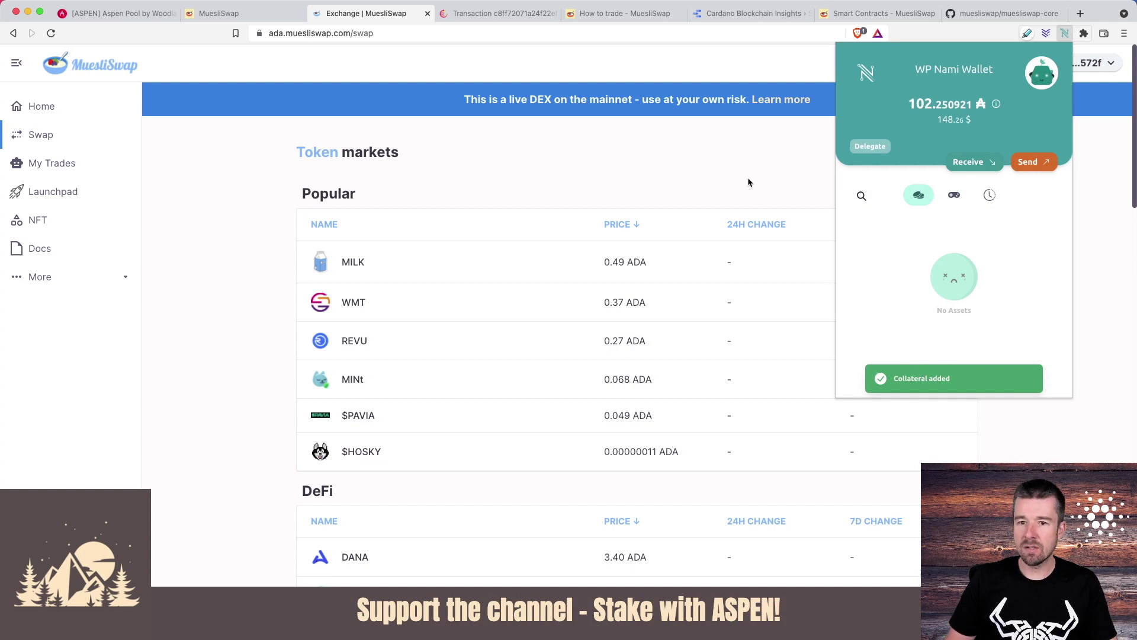
# - Close Nami, open the WMT market and scroll to its open buy and sell orders
pyautogui.click(724, 160)
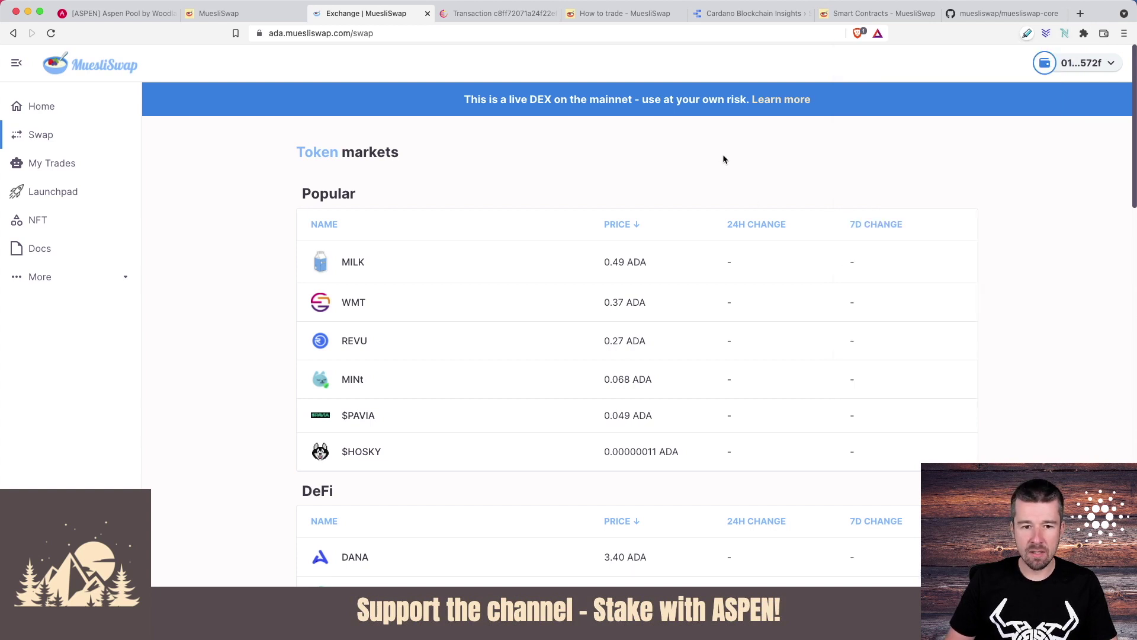
pyautogui.click(349, 303)
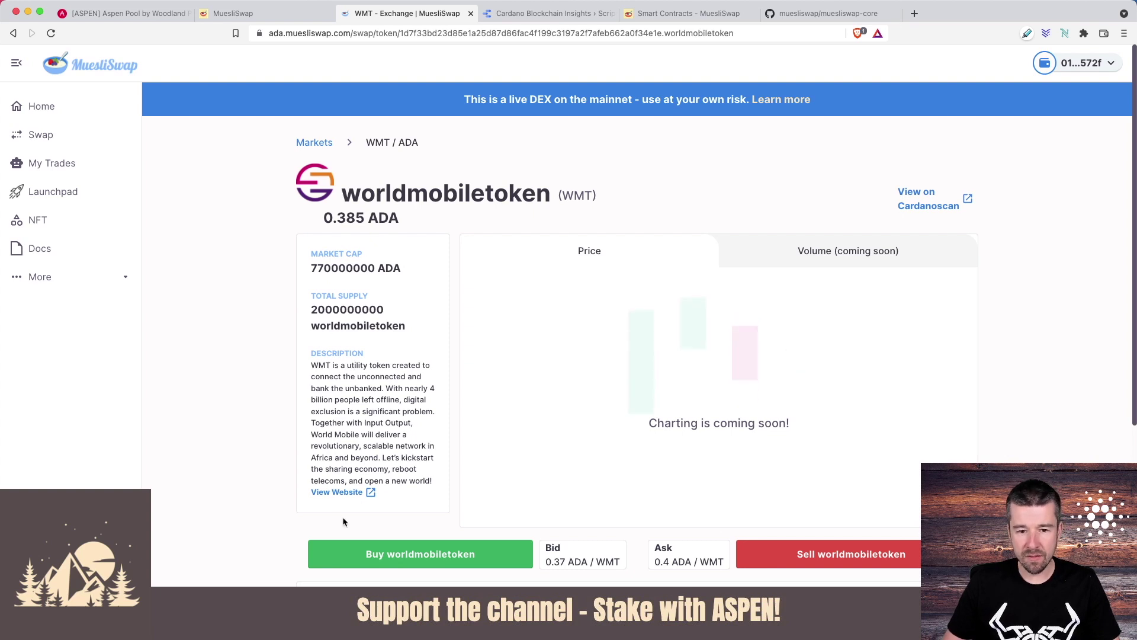
pyautogui.scroll(-3, 818, 368)
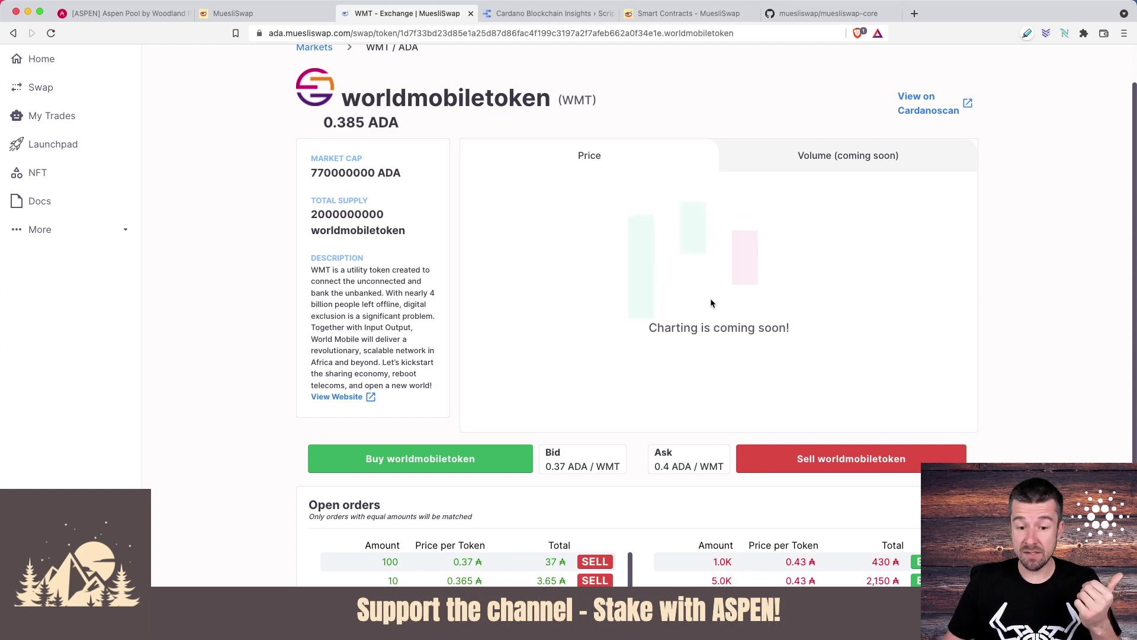
pyautogui.scroll(-1, 710, 297)
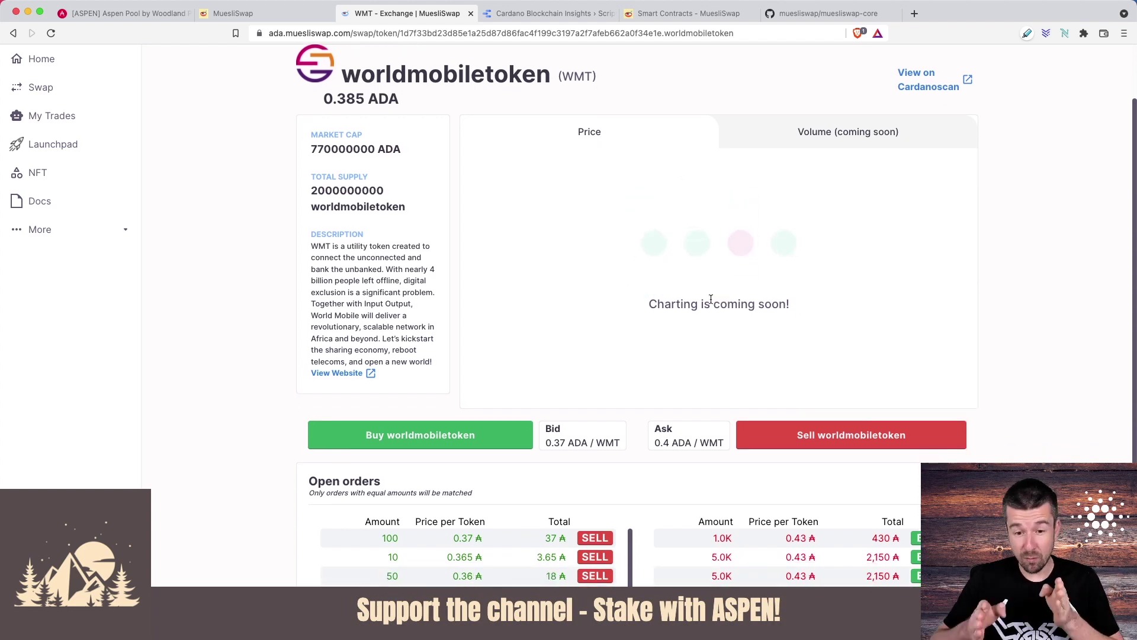
pyautogui.scroll(-2, 710, 299)
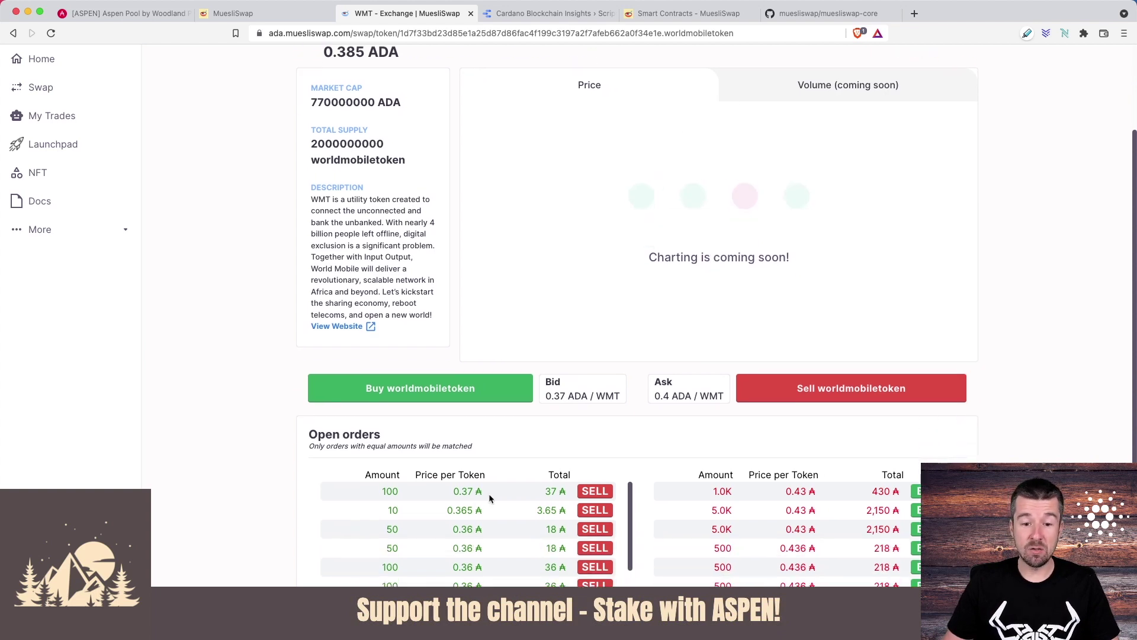
pyautogui.scroll(5, 489, 486)
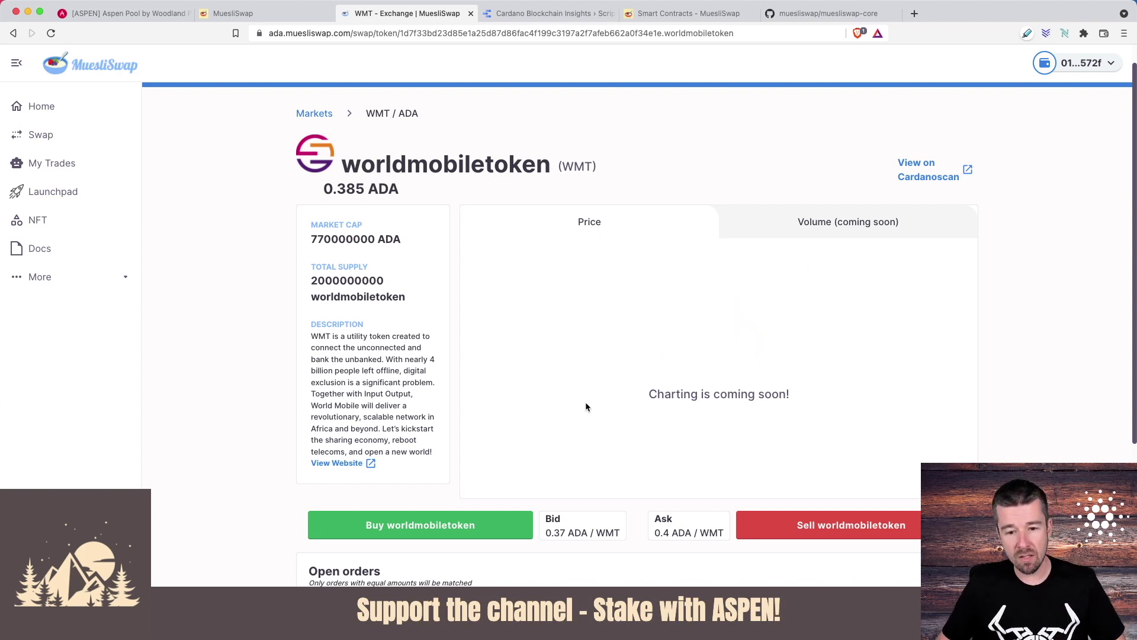
pyautogui.scroll(-1, 585, 406)
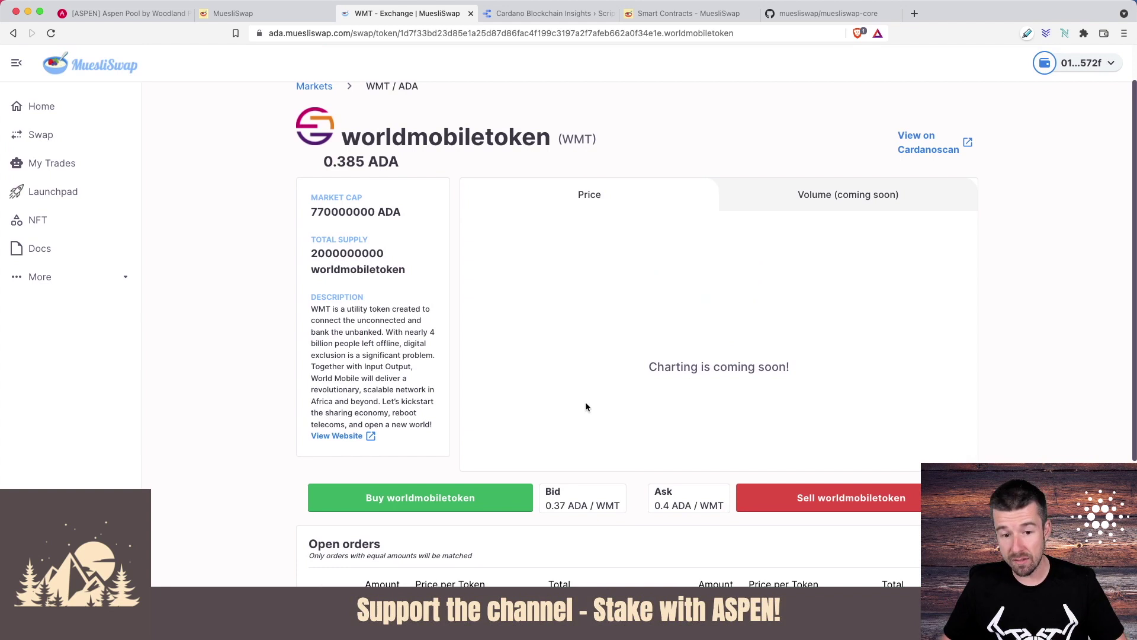
pyautogui.scroll(2, 585, 403)
pyautogui.scroll(-10, 586, 413)
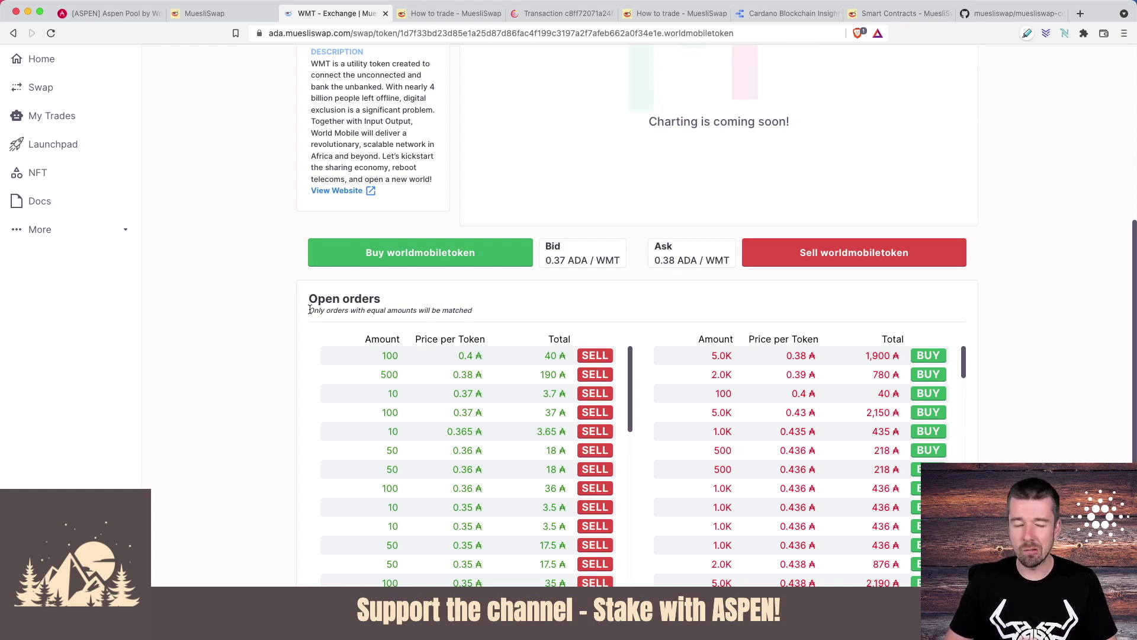
# - Review the top WMT orders and the equal-amounts matching note, glancing at the How to trade docs
pyautogui.moveTo(309, 309); pyautogui.dragTo(480, 317)
pyautogui.click(496, 307)
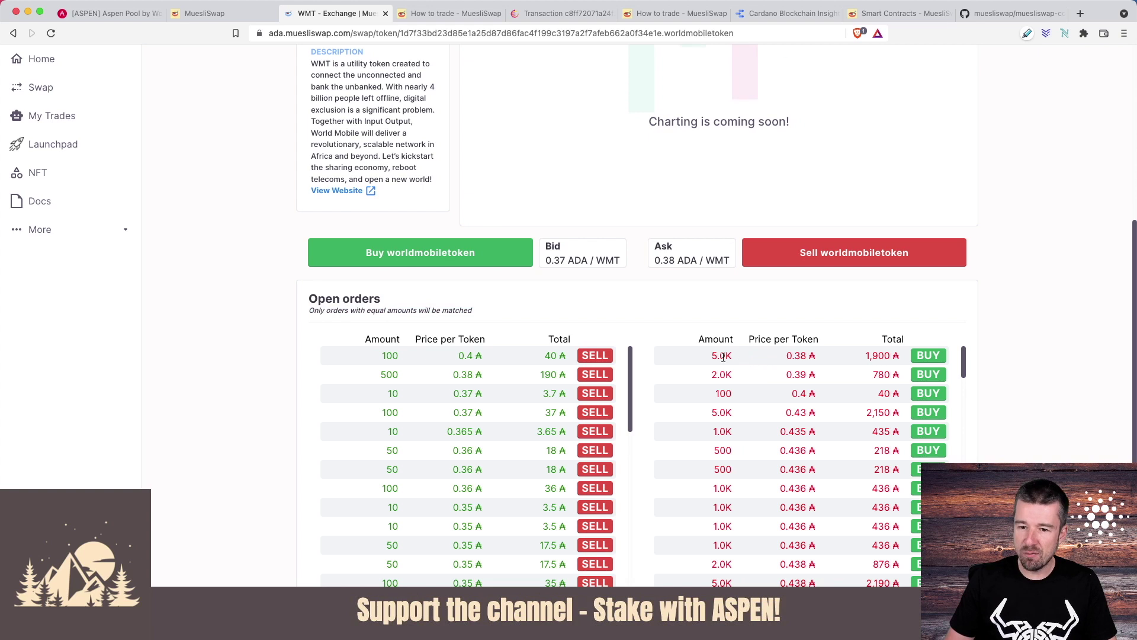
pyautogui.moveTo(709, 357); pyautogui.dragTo(816, 355)
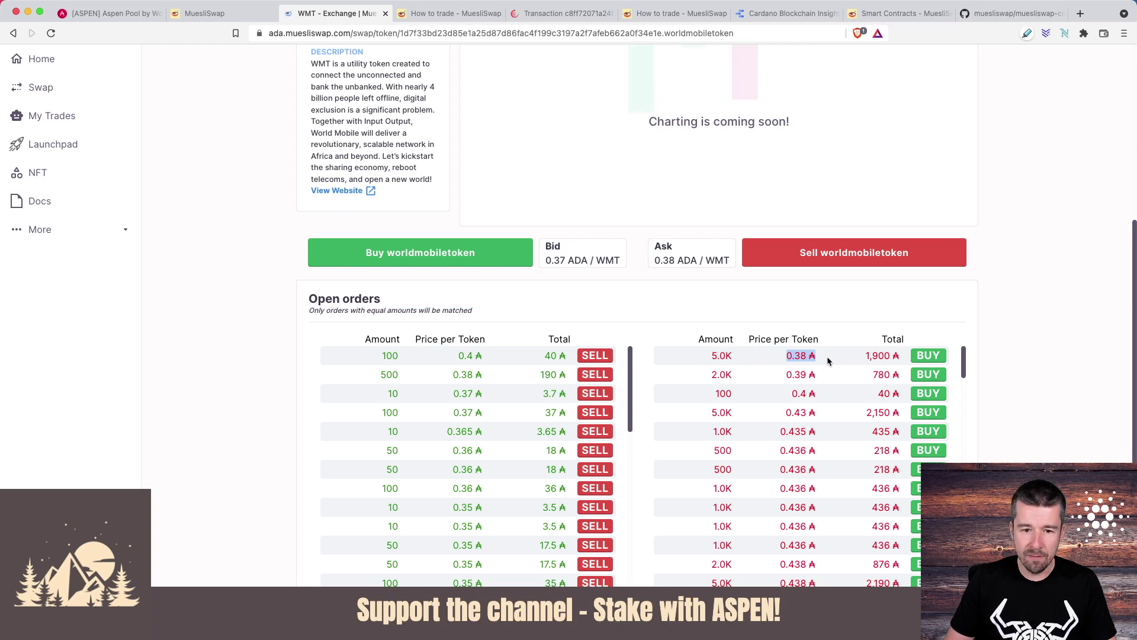
pyautogui.click(827, 356)
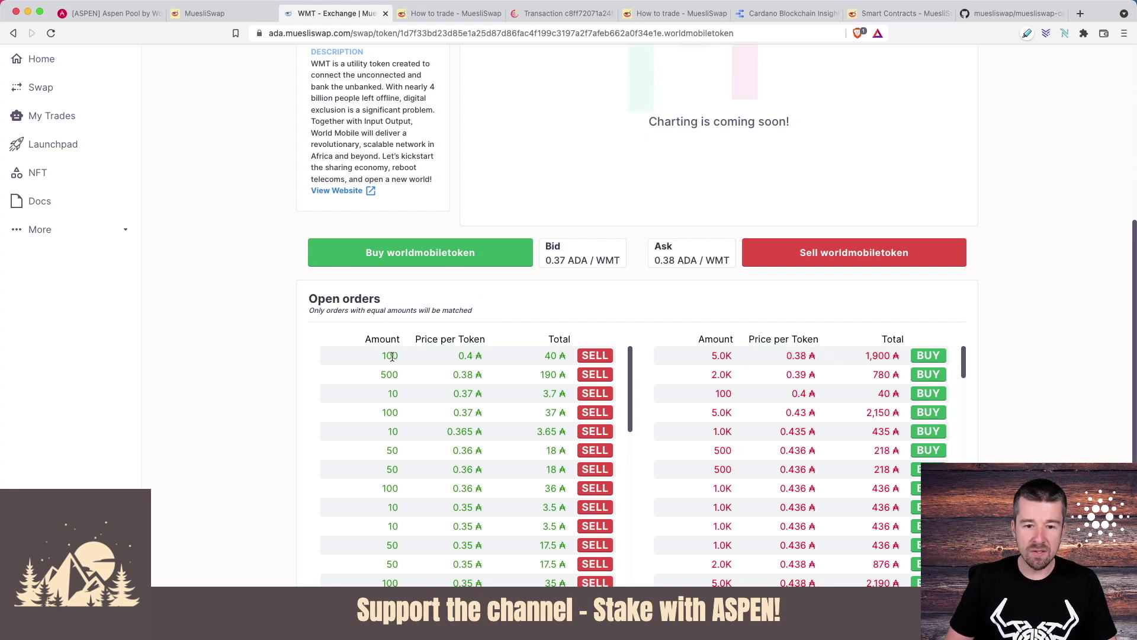
pyautogui.moveTo(456, 356); pyautogui.dragTo(489, 357)
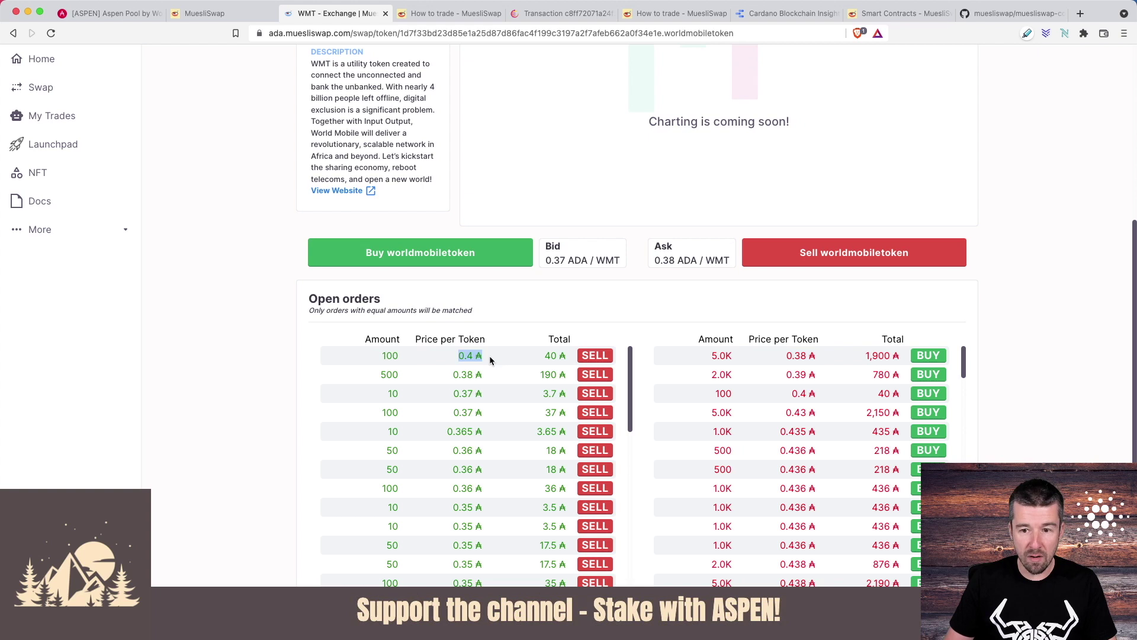
pyautogui.click(759, 350)
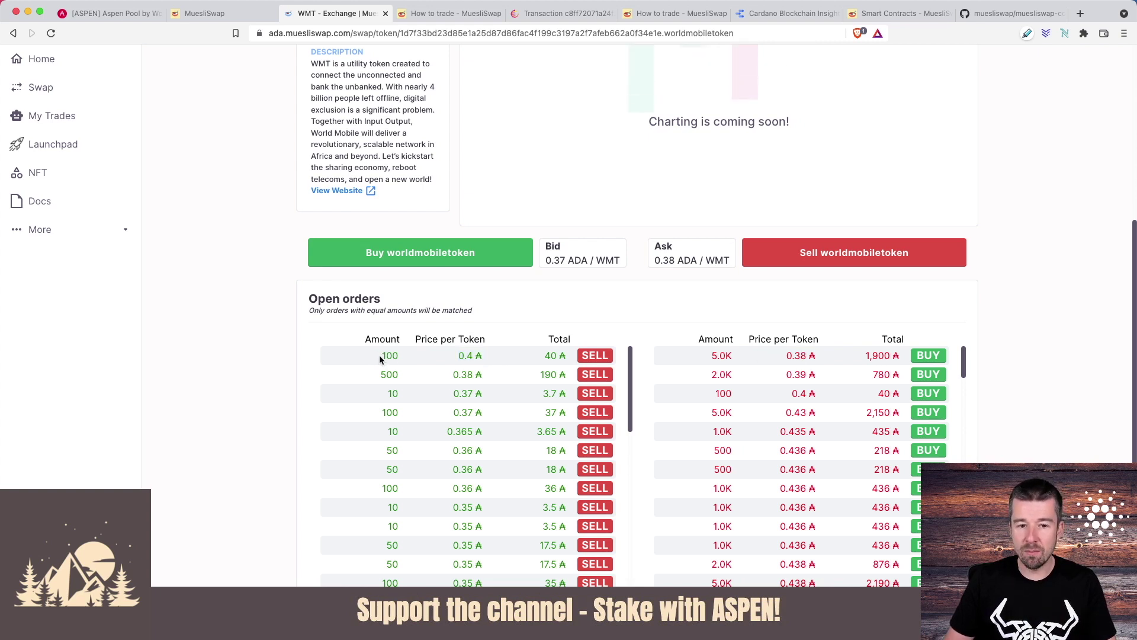
pyautogui.moveTo(380, 356); pyautogui.dragTo(405, 359)
pyautogui.moveTo(308, 310); pyautogui.dragTo(473, 311)
pyautogui.click(415, 359)
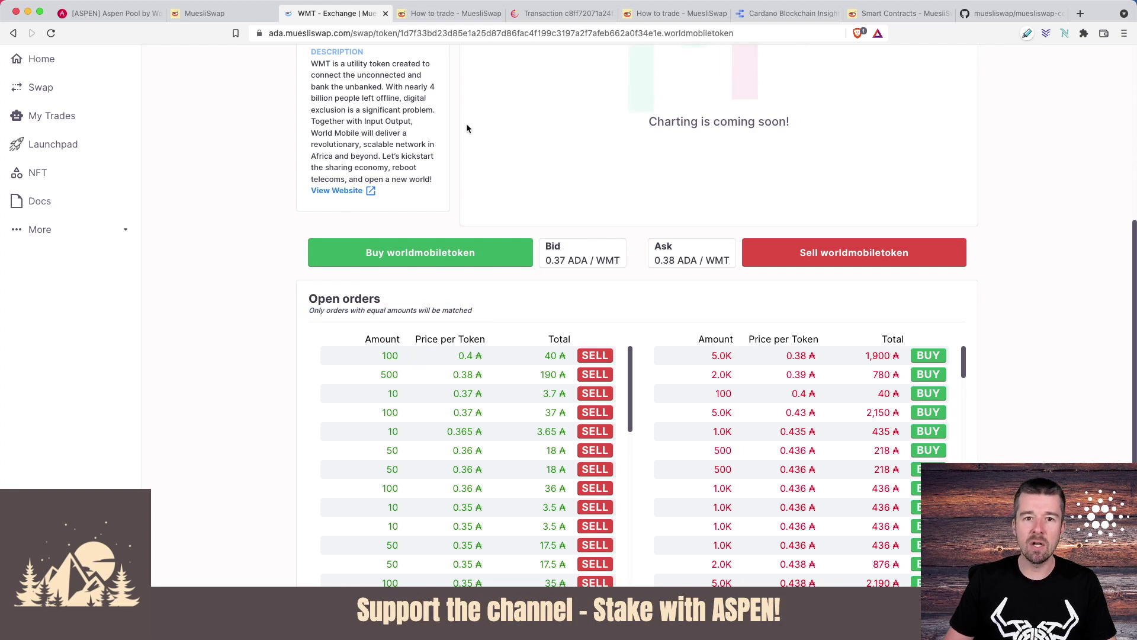
pyautogui.click(438, 14)
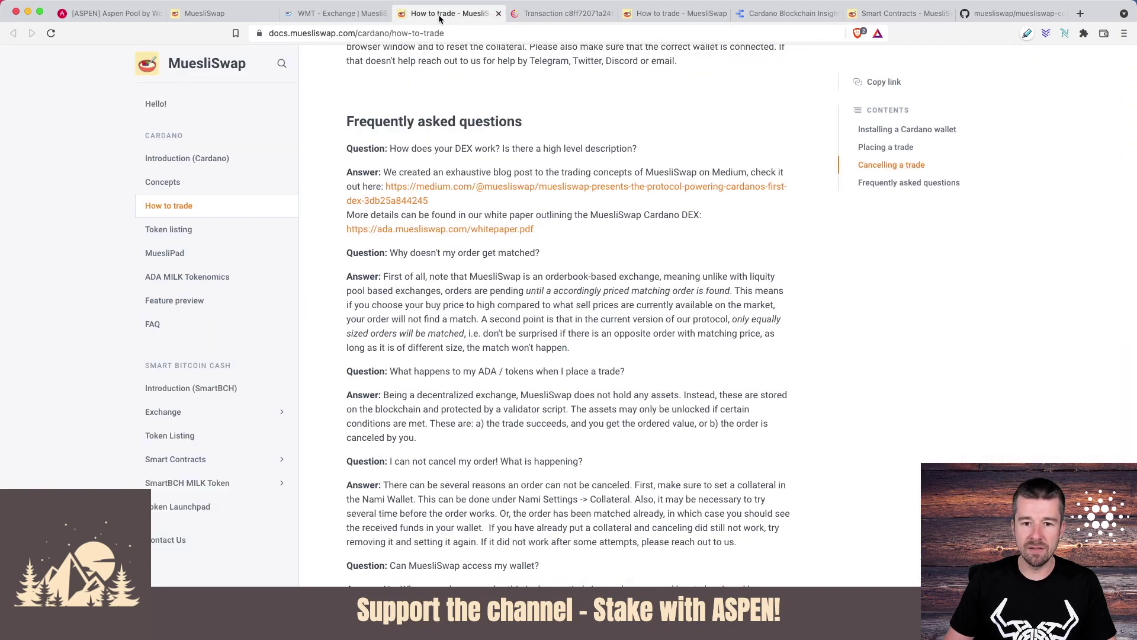
pyautogui.click(358, 18)
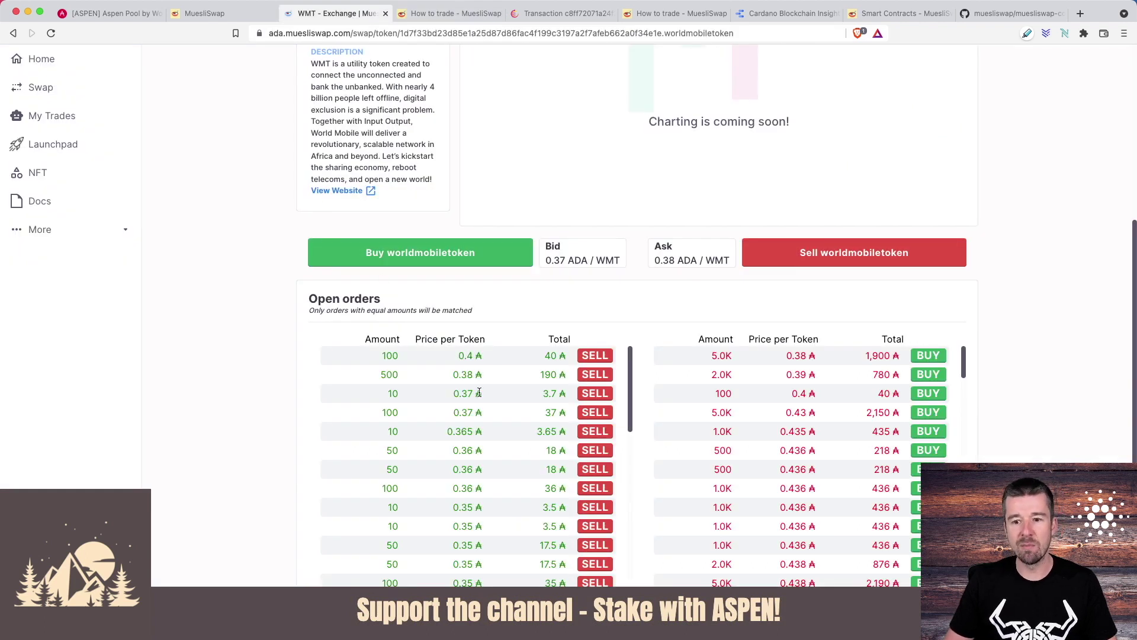
# - Pick the 100 WMT @ 0.46 ADA offer to open its Buy worldmobiletoken dialog
pyautogui.scroll(-1, 755, 424)
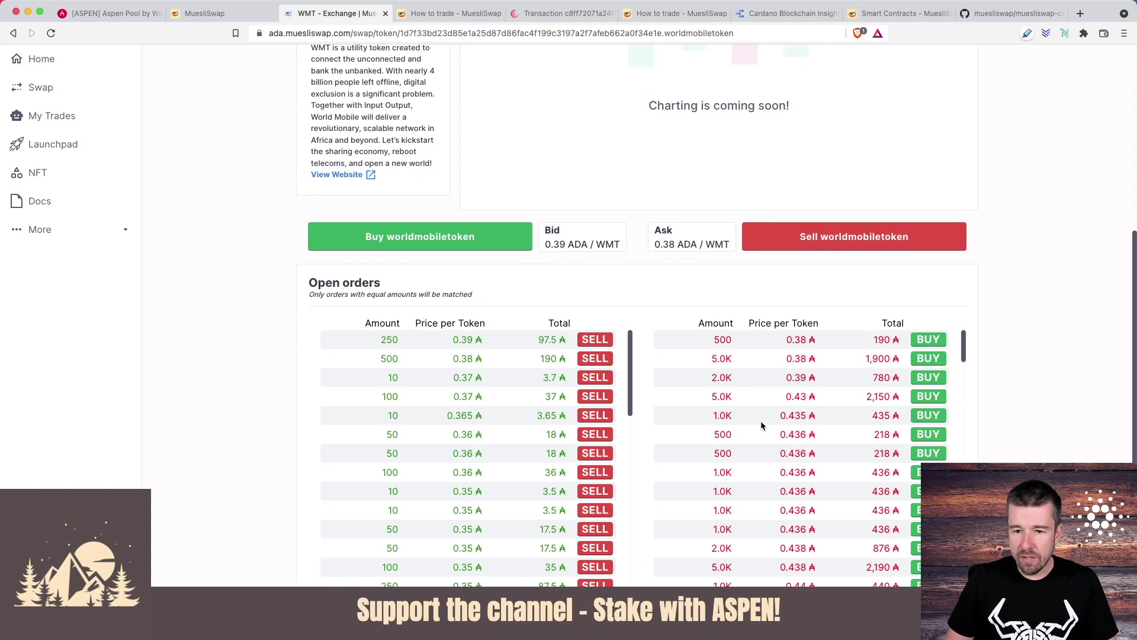
pyautogui.scroll(-2, 756, 426)
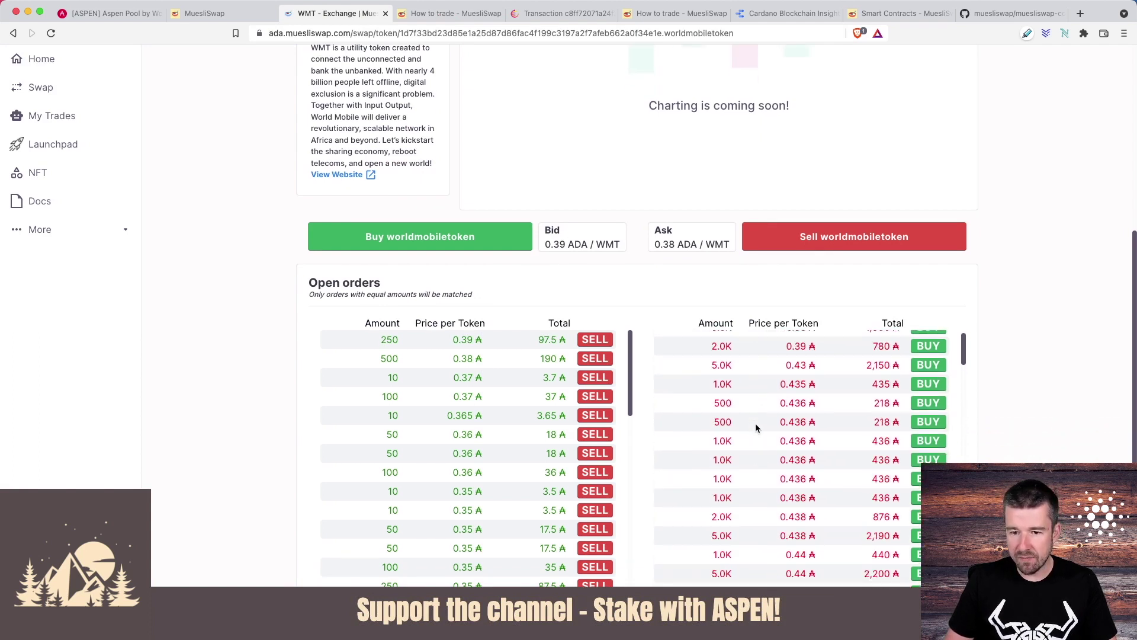
pyautogui.scroll(-5, 756, 423)
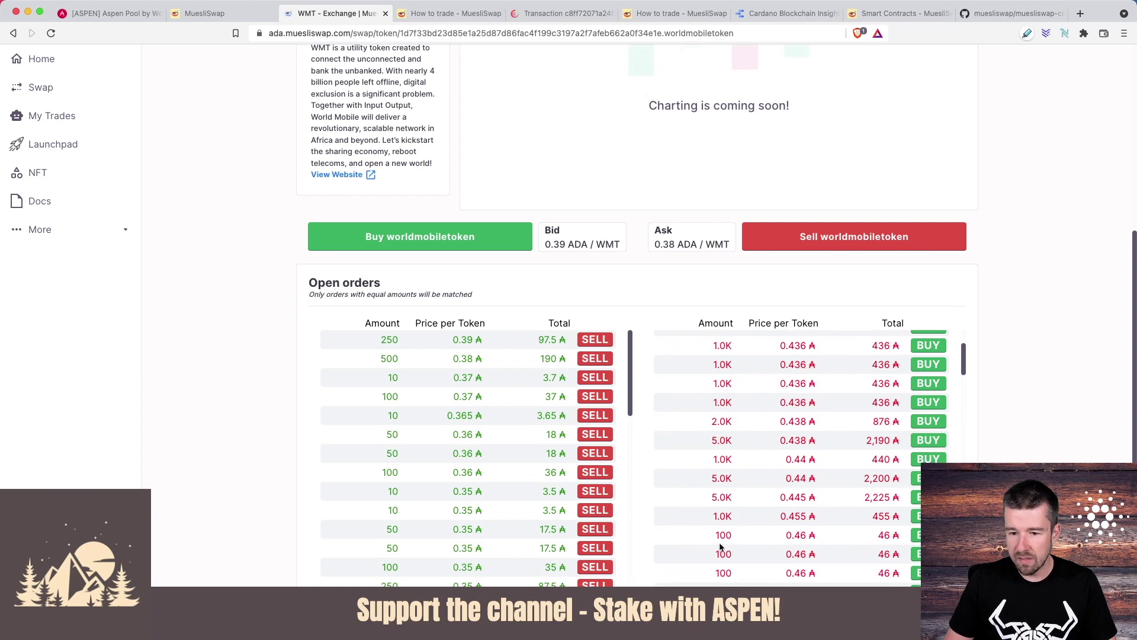
pyautogui.scroll(1, 715, 536)
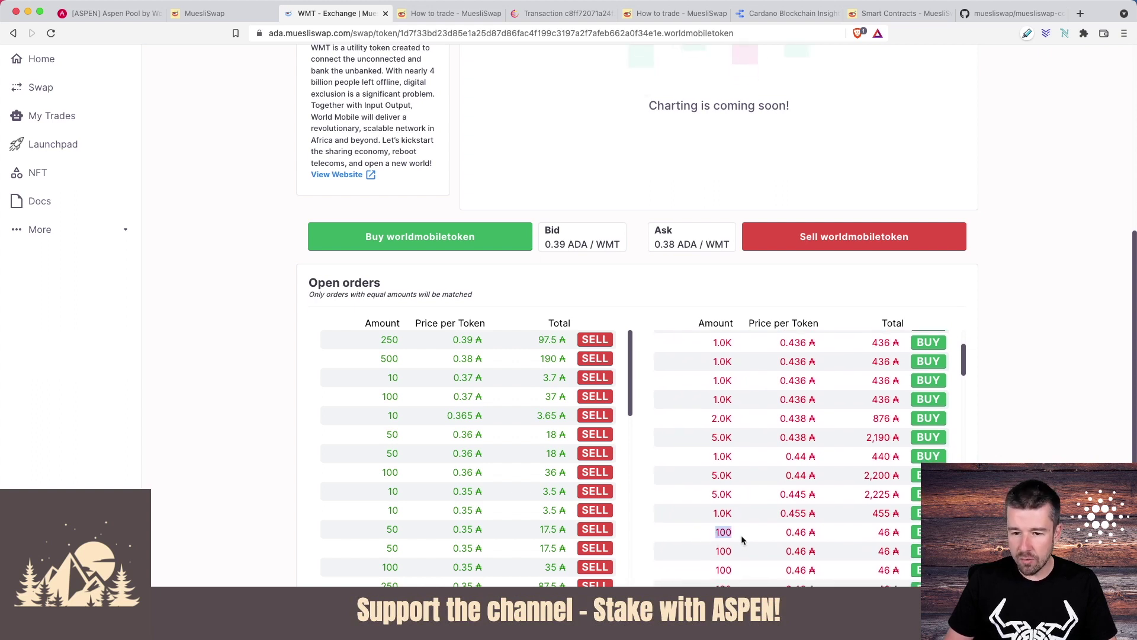
pyautogui.doubleClick(796, 538)
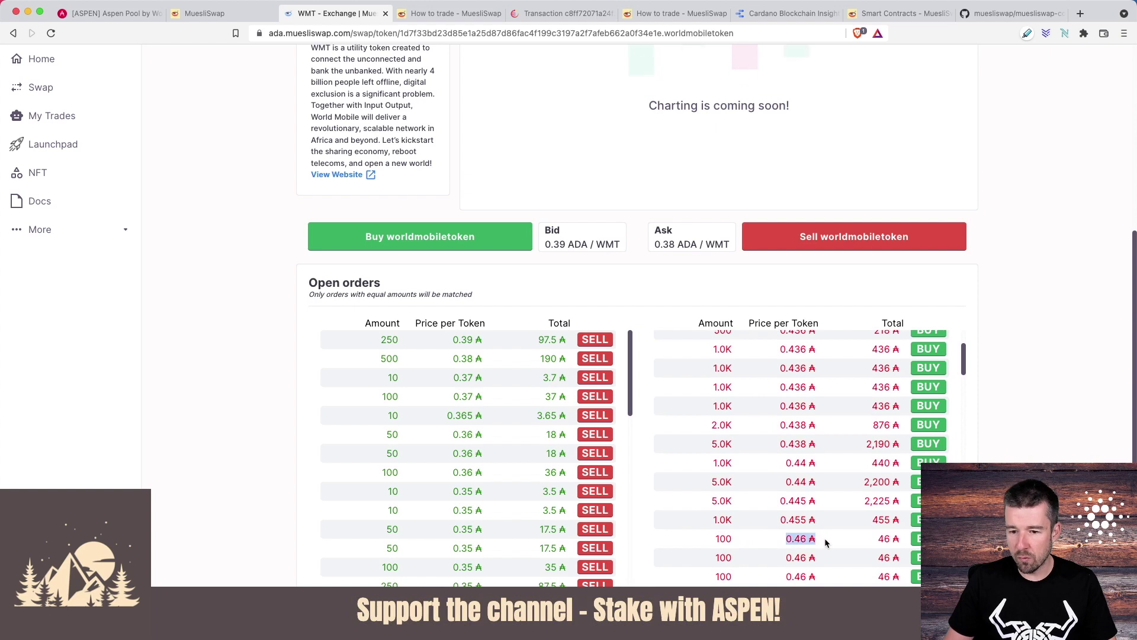
pyautogui.click(834, 538)
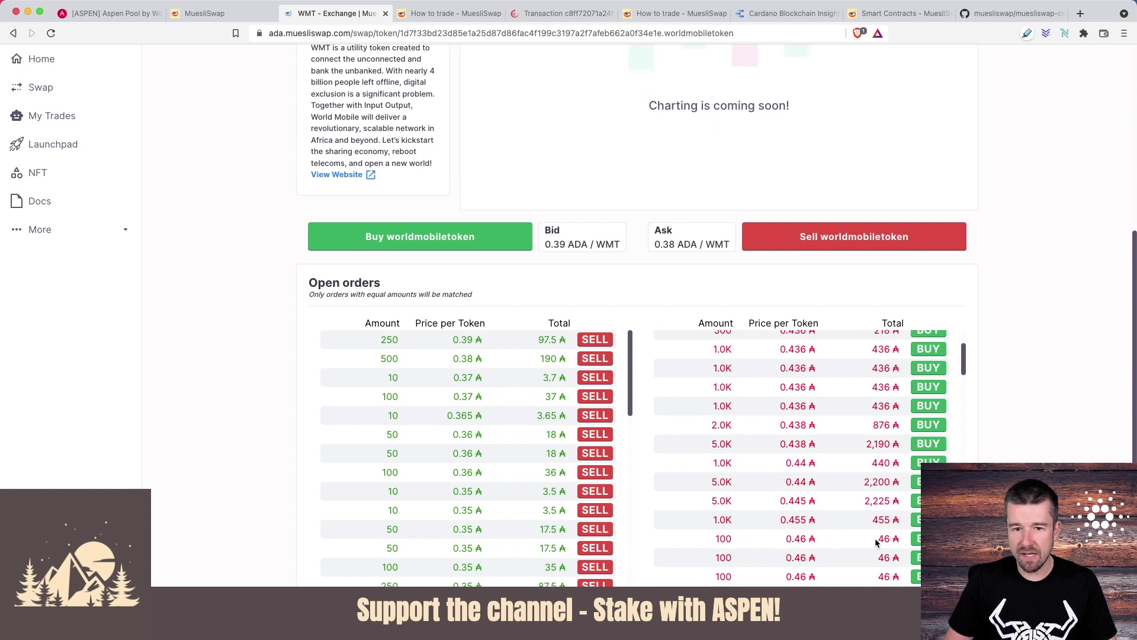
pyautogui.click(919, 542)
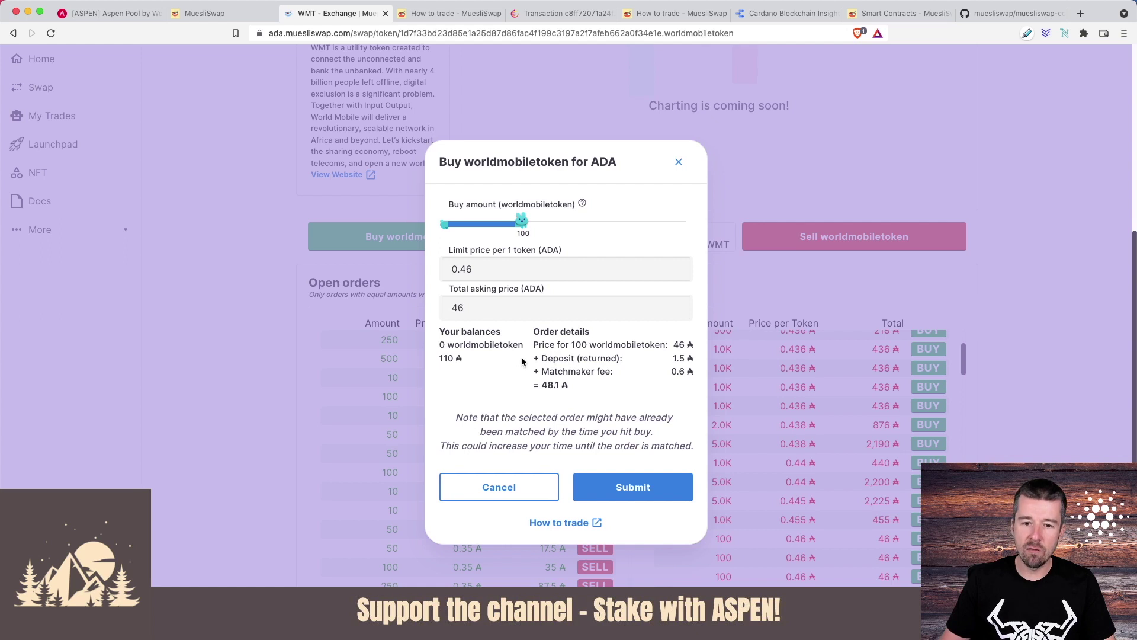
# - Check the fee and total cost, then submit and sign the 100 WMT buy order in Nami
pyautogui.moveTo(540, 359); pyautogui.dragTo(687, 360)
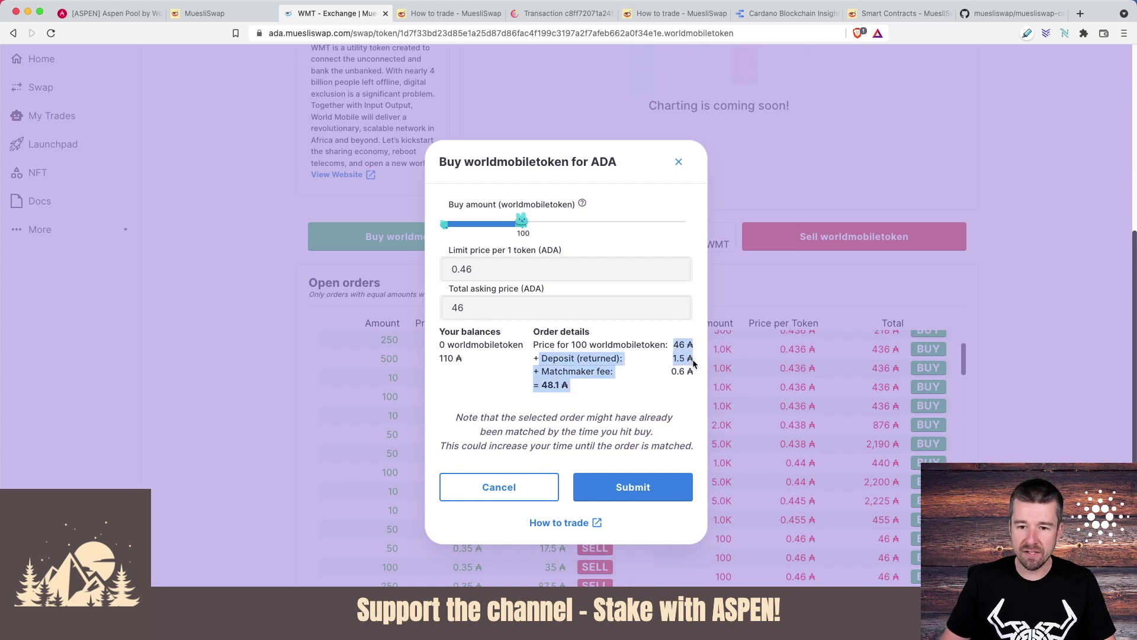
pyautogui.click(664, 362)
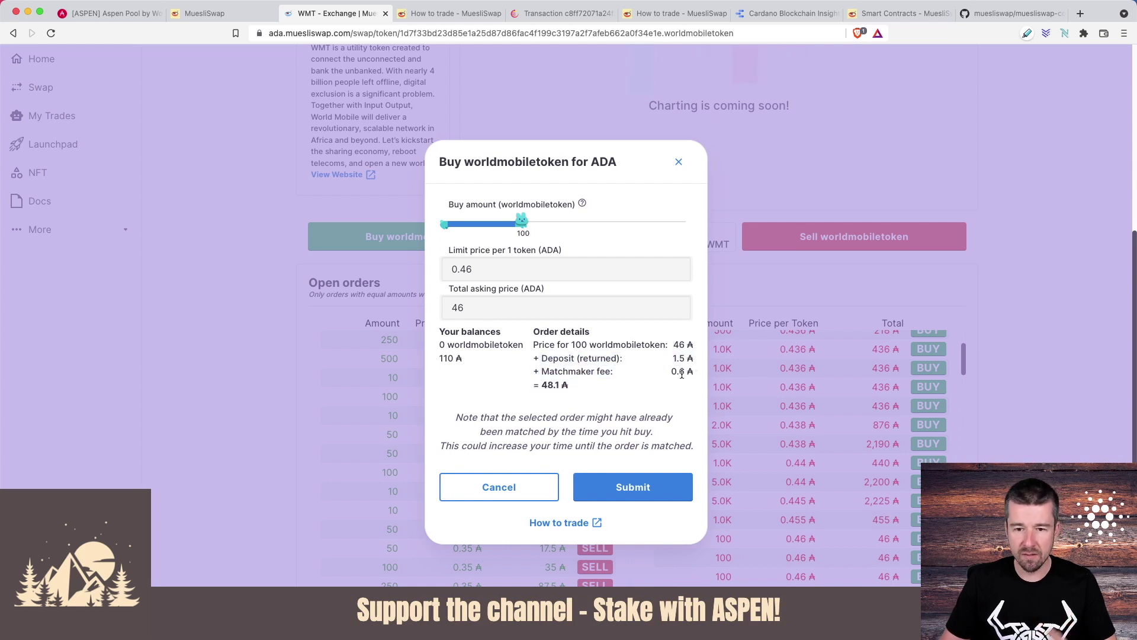
pyautogui.moveTo(693, 371); pyautogui.dragTo(542, 372)
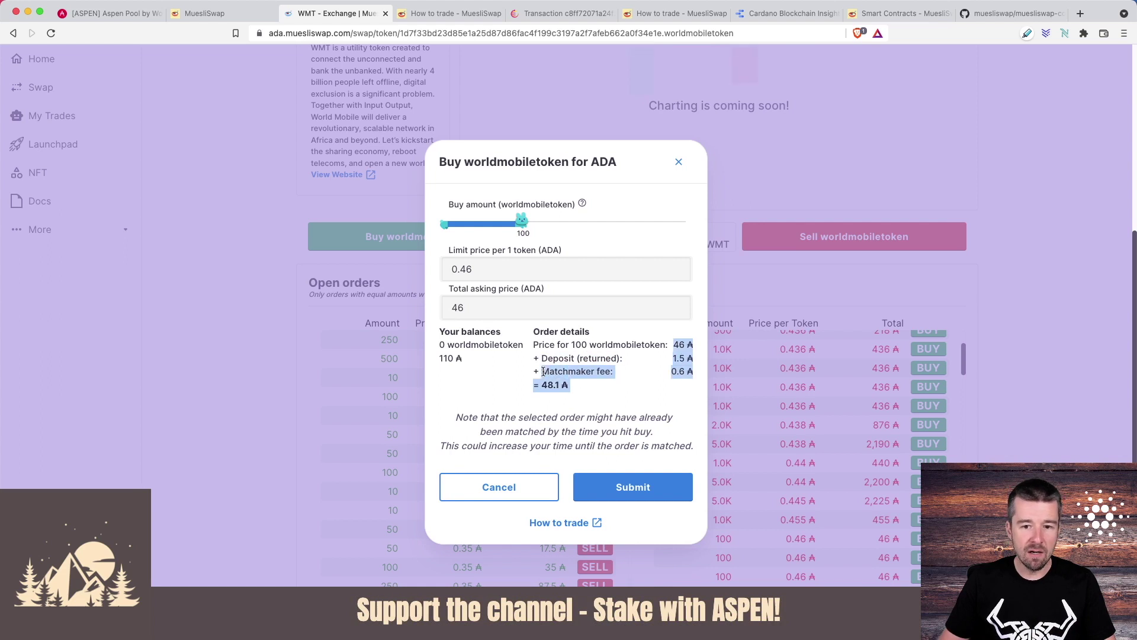
pyautogui.click(590, 372)
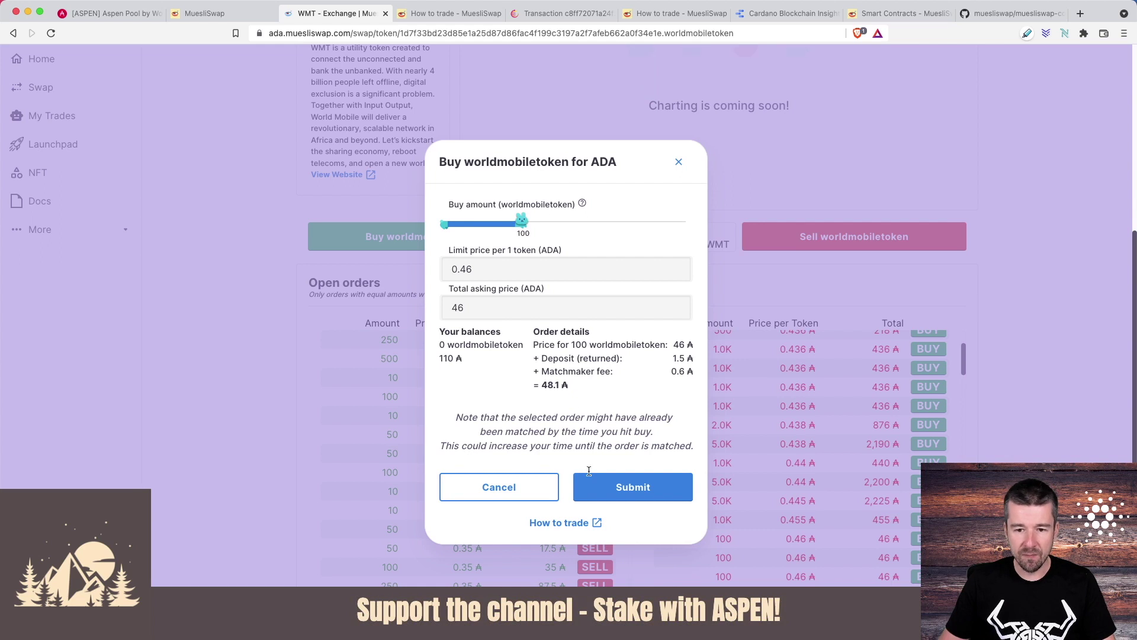
pyautogui.click(638, 498)
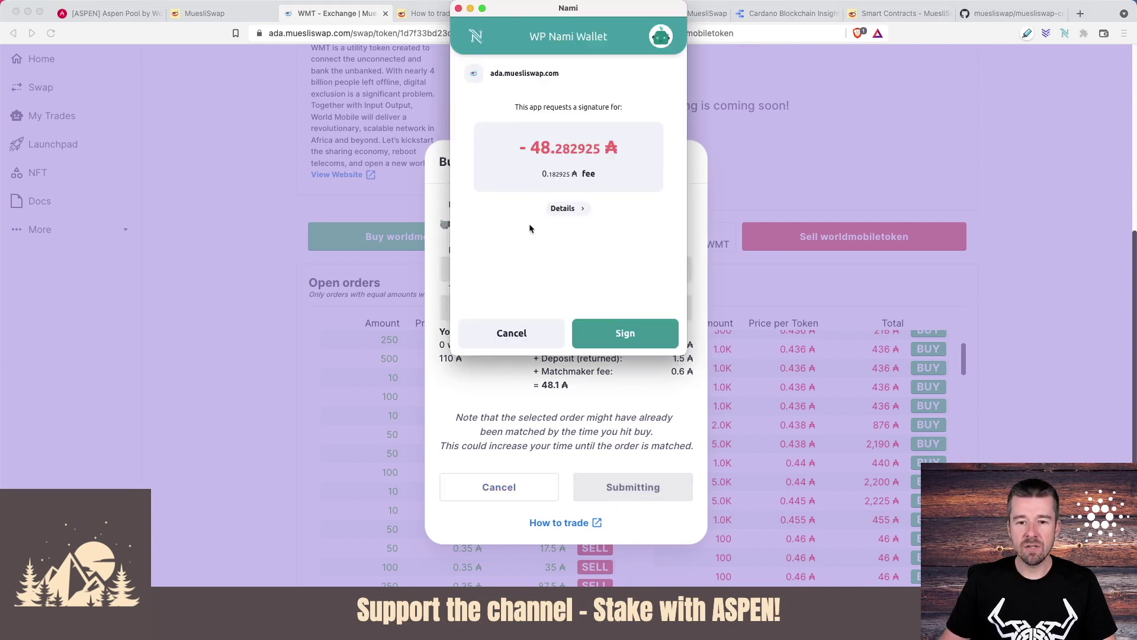
pyautogui.click(625, 334)
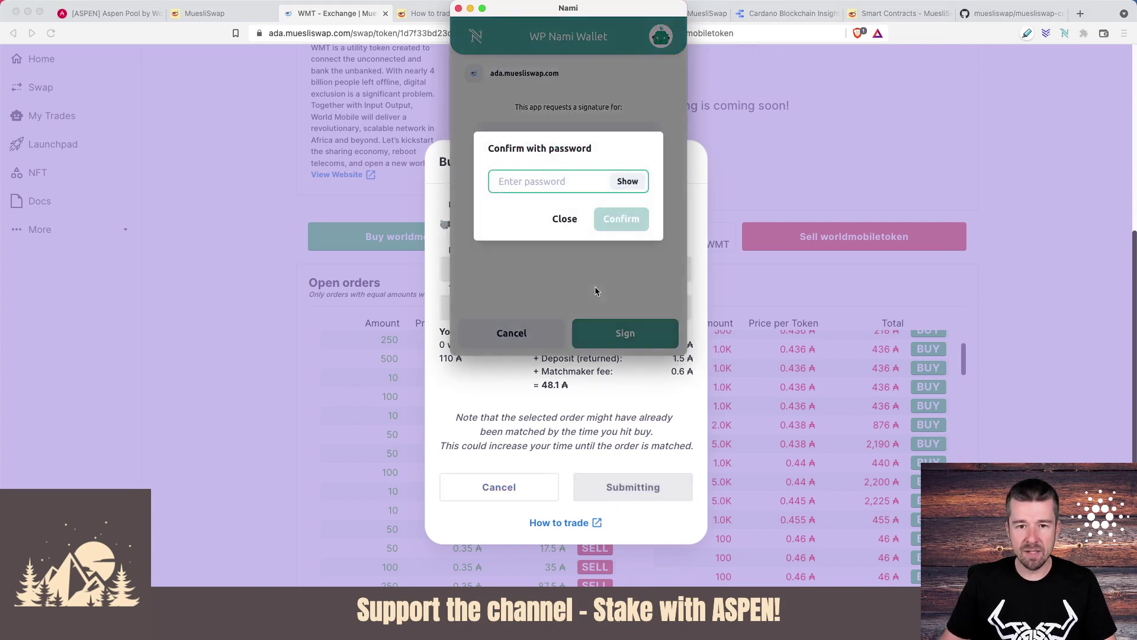
pyautogui.hotkey('ctrl', 'v')
pyautogui.press('Return')
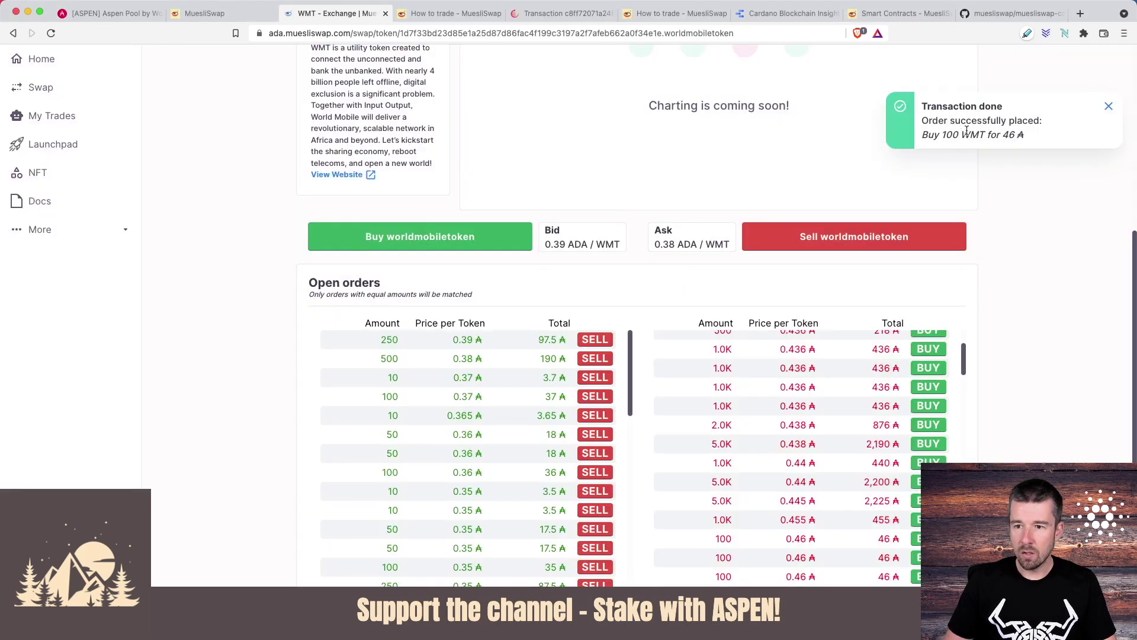
# - Dismiss the order-placed notice and open My Open Orders
pyautogui.click(1108, 106)
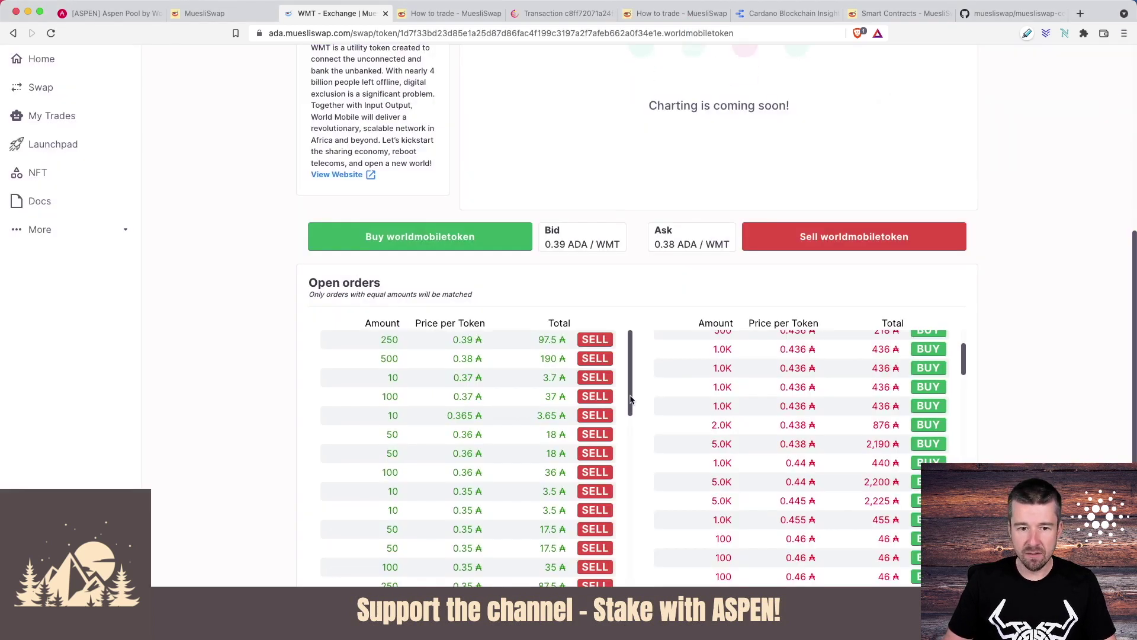
pyautogui.scroll(5, 933, 223)
pyautogui.click(55, 163)
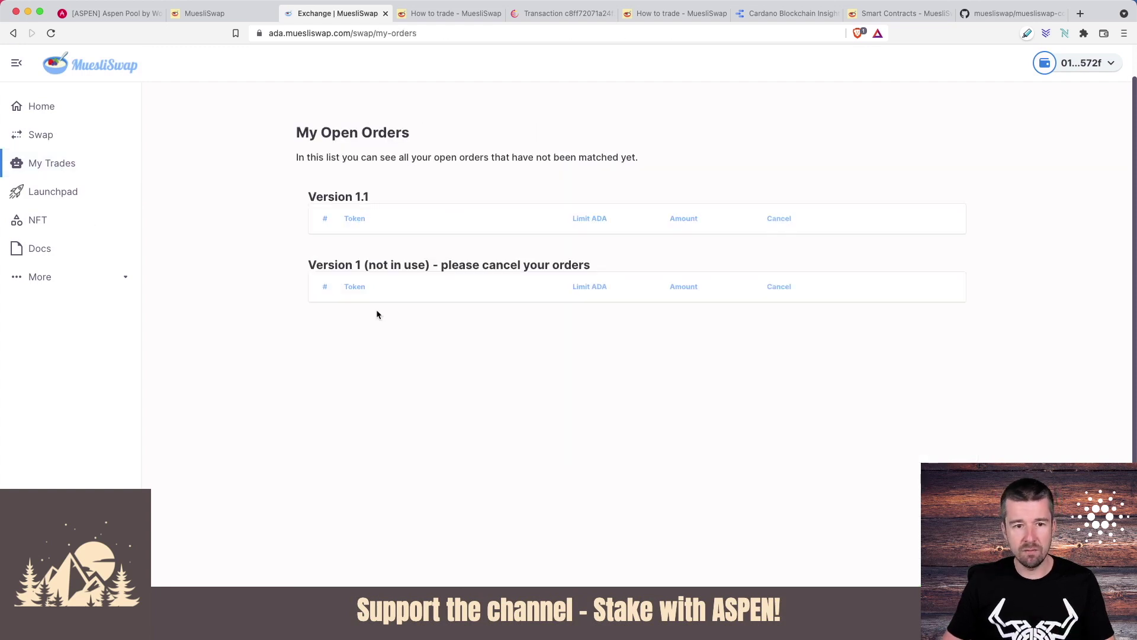
# - Review the empty open orders description, then open the Nami wallet panel
pyautogui.moveTo(296, 161); pyautogui.dragTo(609, 171)
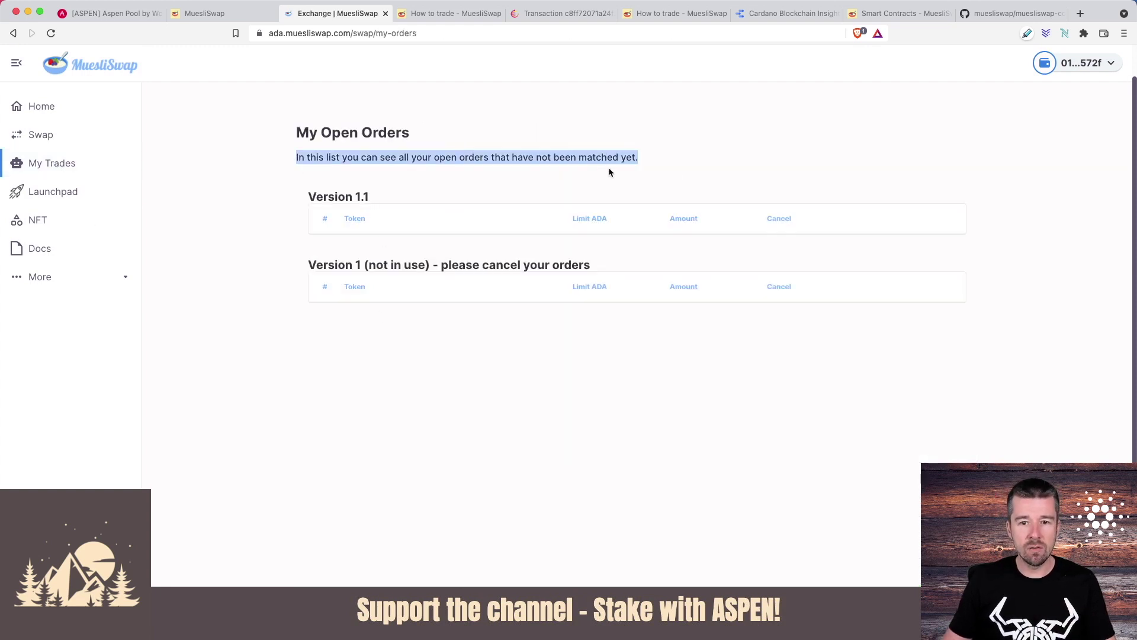
pyautogui.click(667, 168)
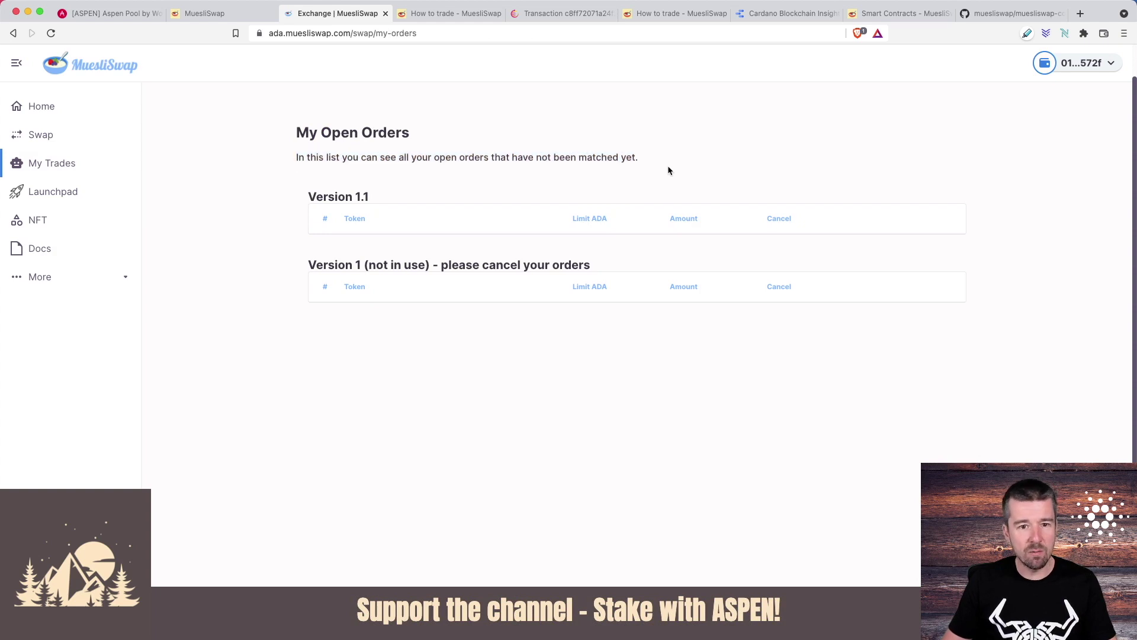
pyautogui.click(1066, 34)
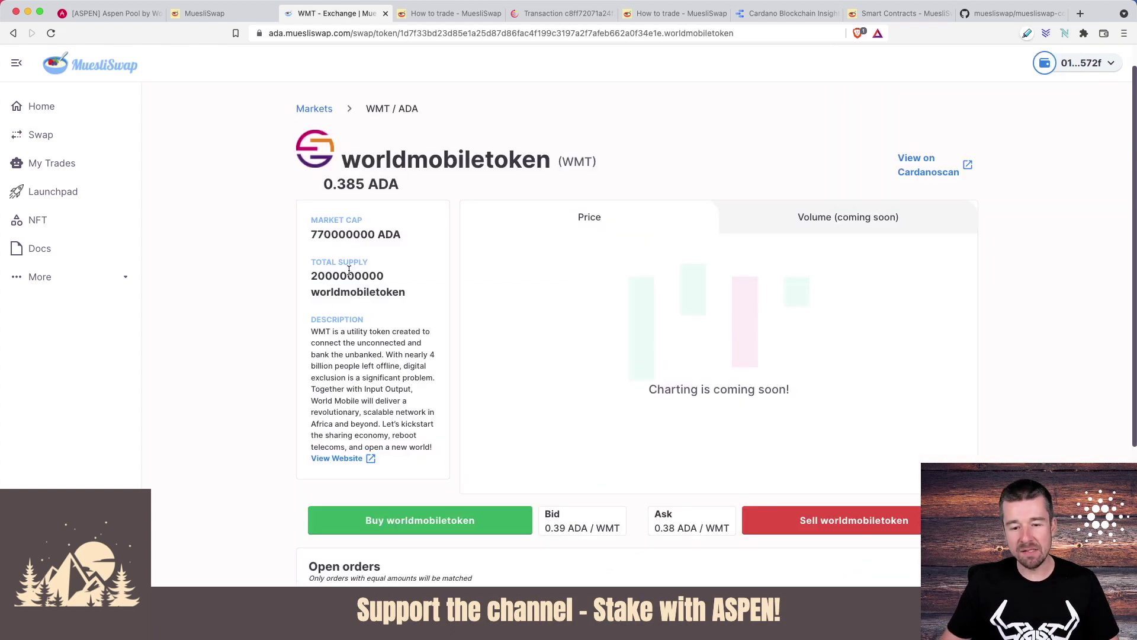
# - Read the equal-amount matching note and go to My Trades to see the empty order lists
pyautogui.scroll(-5, 513, 382)
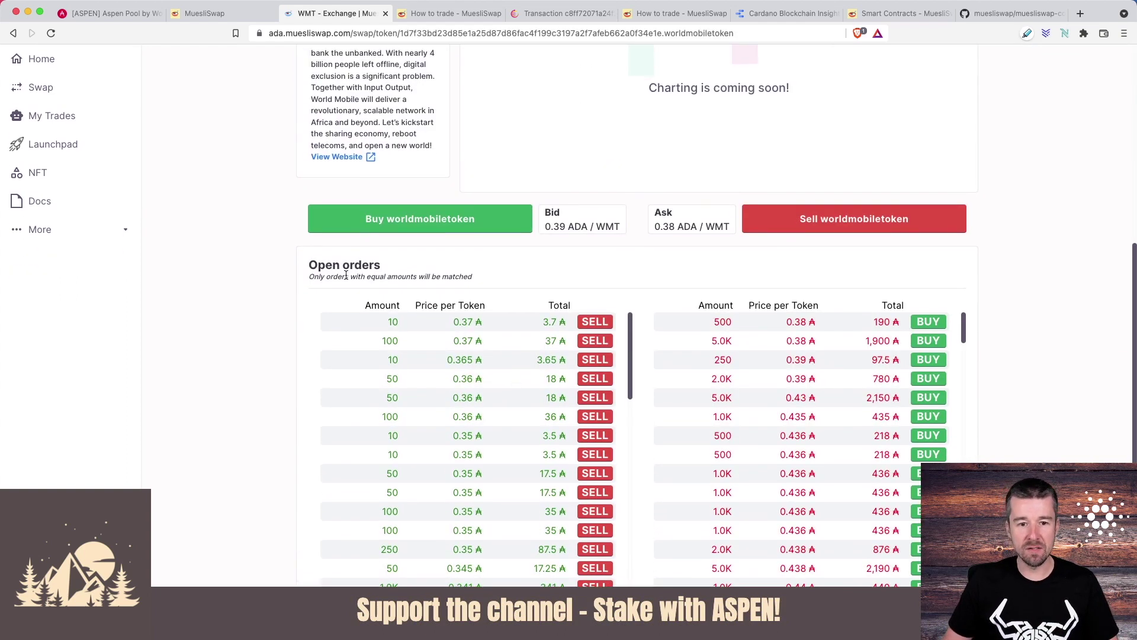
pyautogui.moveTo(307, 277); pyautogui.dragTo(528, 279)
pyautogui.click(521, 276)
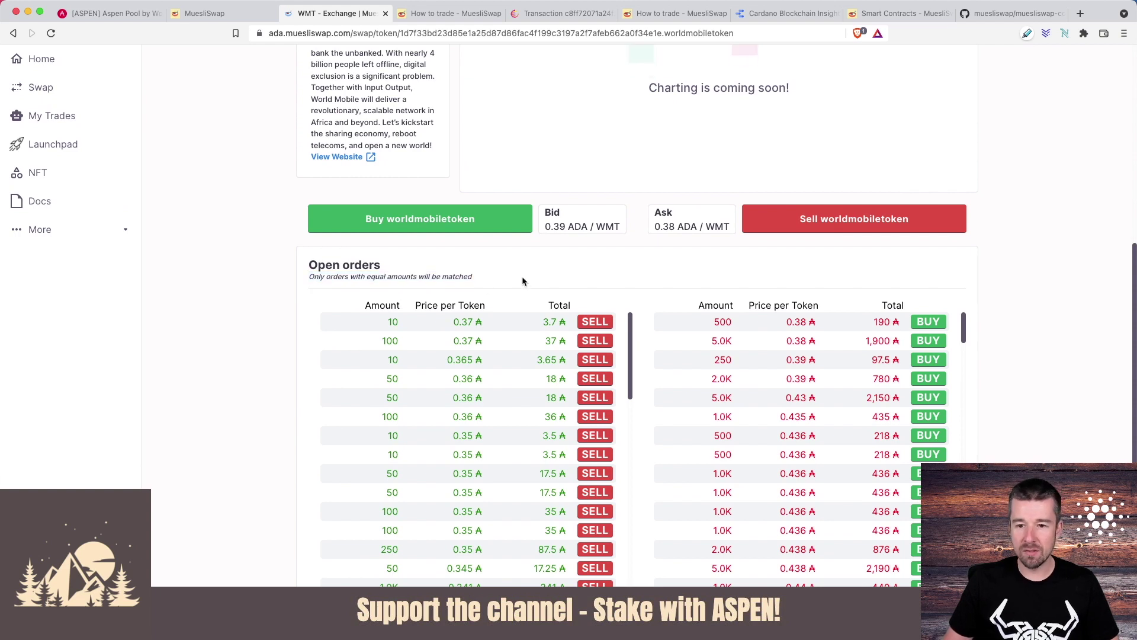
pyautogui.click(53, 115)
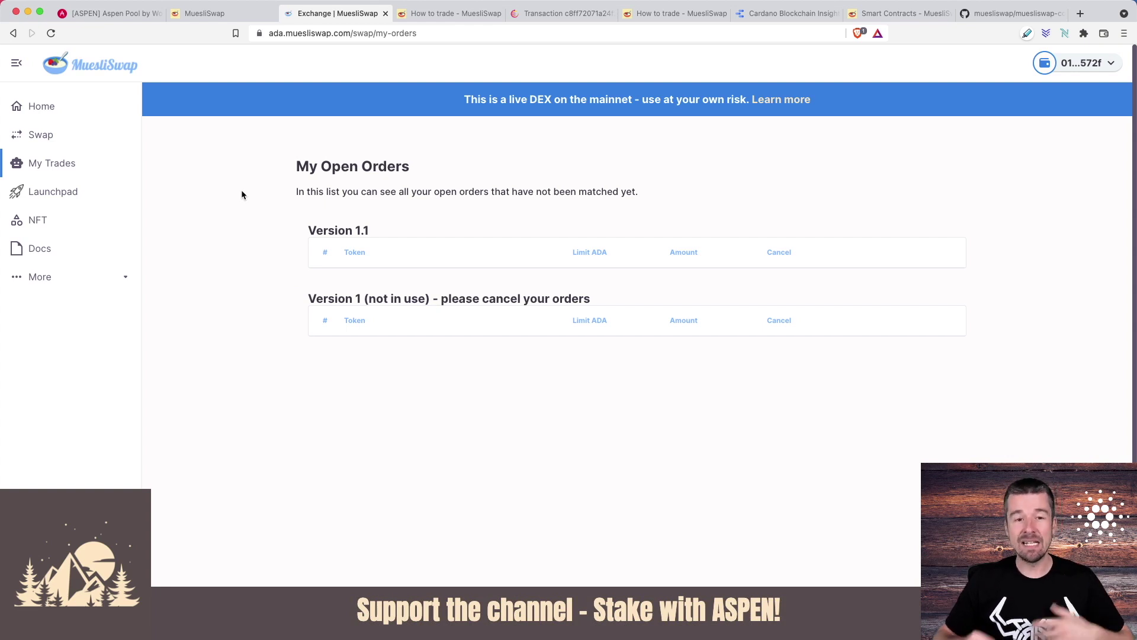
# - Open Nami to check for the 100 WMT received and the 53.918815 ADA balance
pyautogui.click(1066, 34)
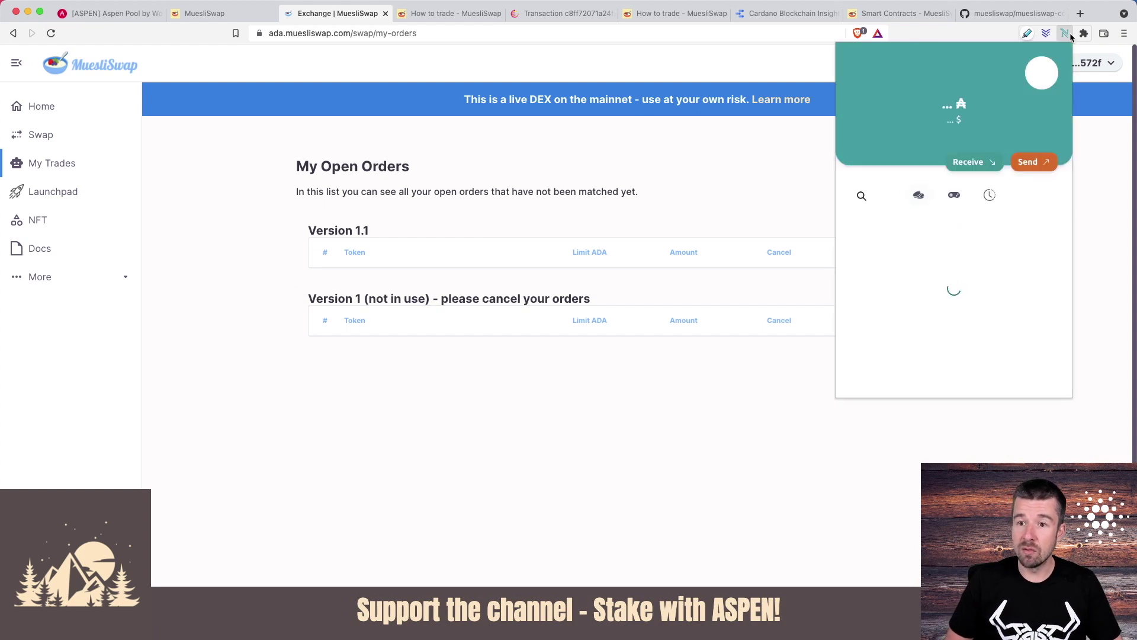